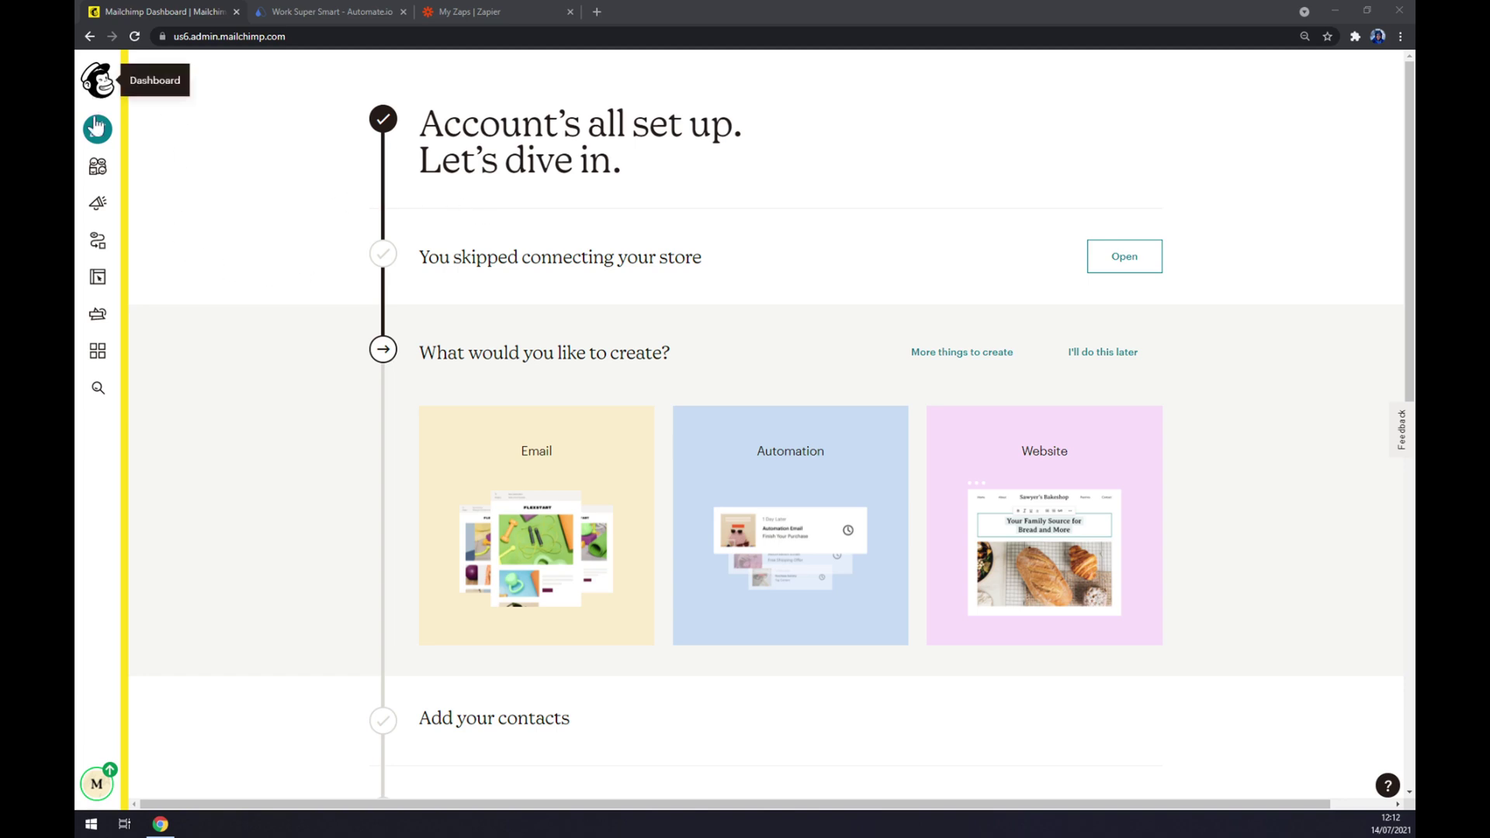
Browse Mailchimp's integrations filtered to the Integrations category, then move to the Automate.io homepage
click(97, 353)
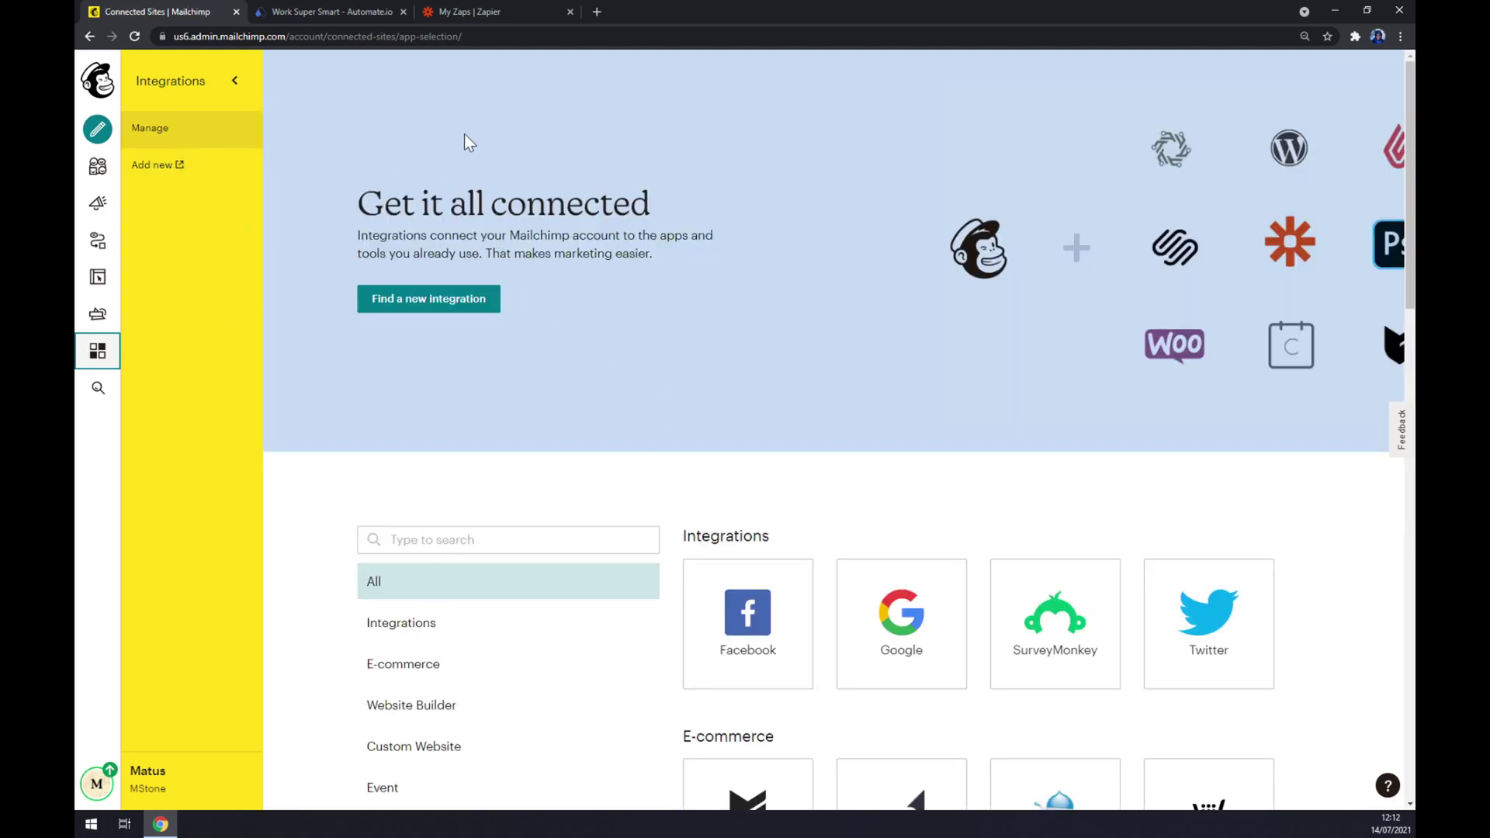
click(423, 630)
scroll(1087, 587, down, 3)
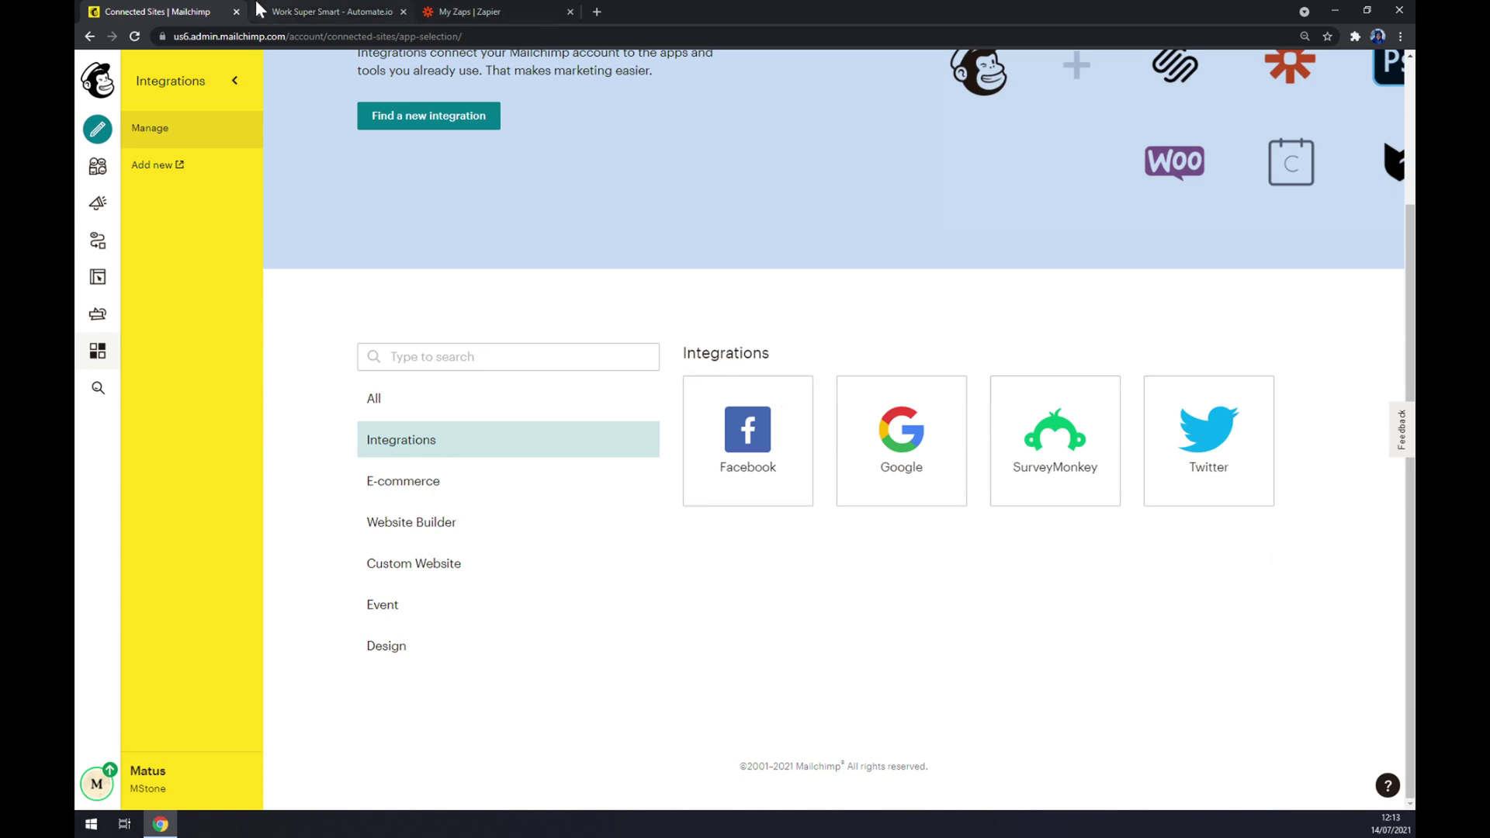
click(287, 10)
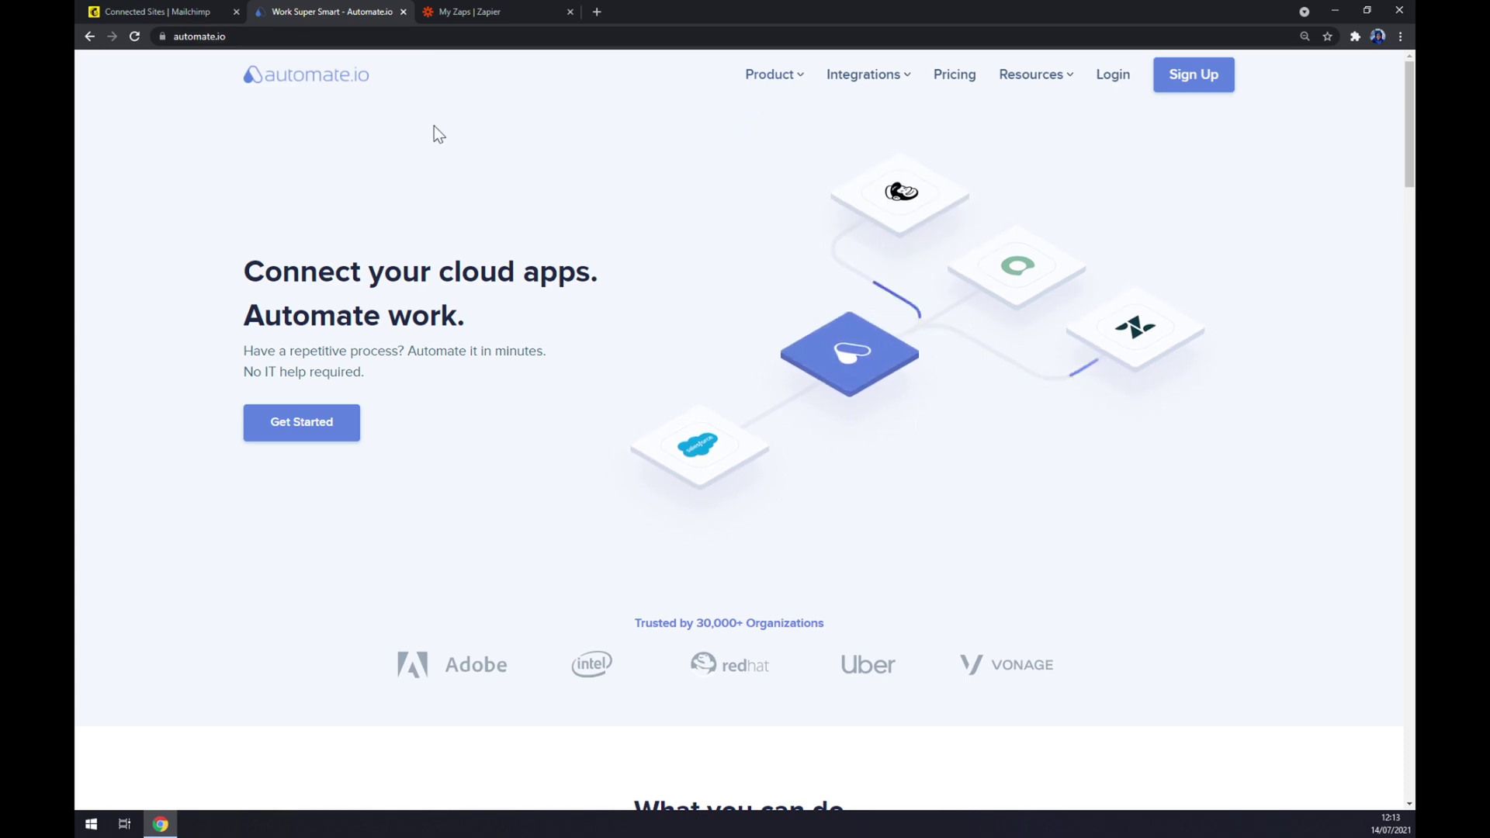
Open Automate.io's full App Integrations list via the Integrations menu's See All Categories
mouse_move(873, 76)
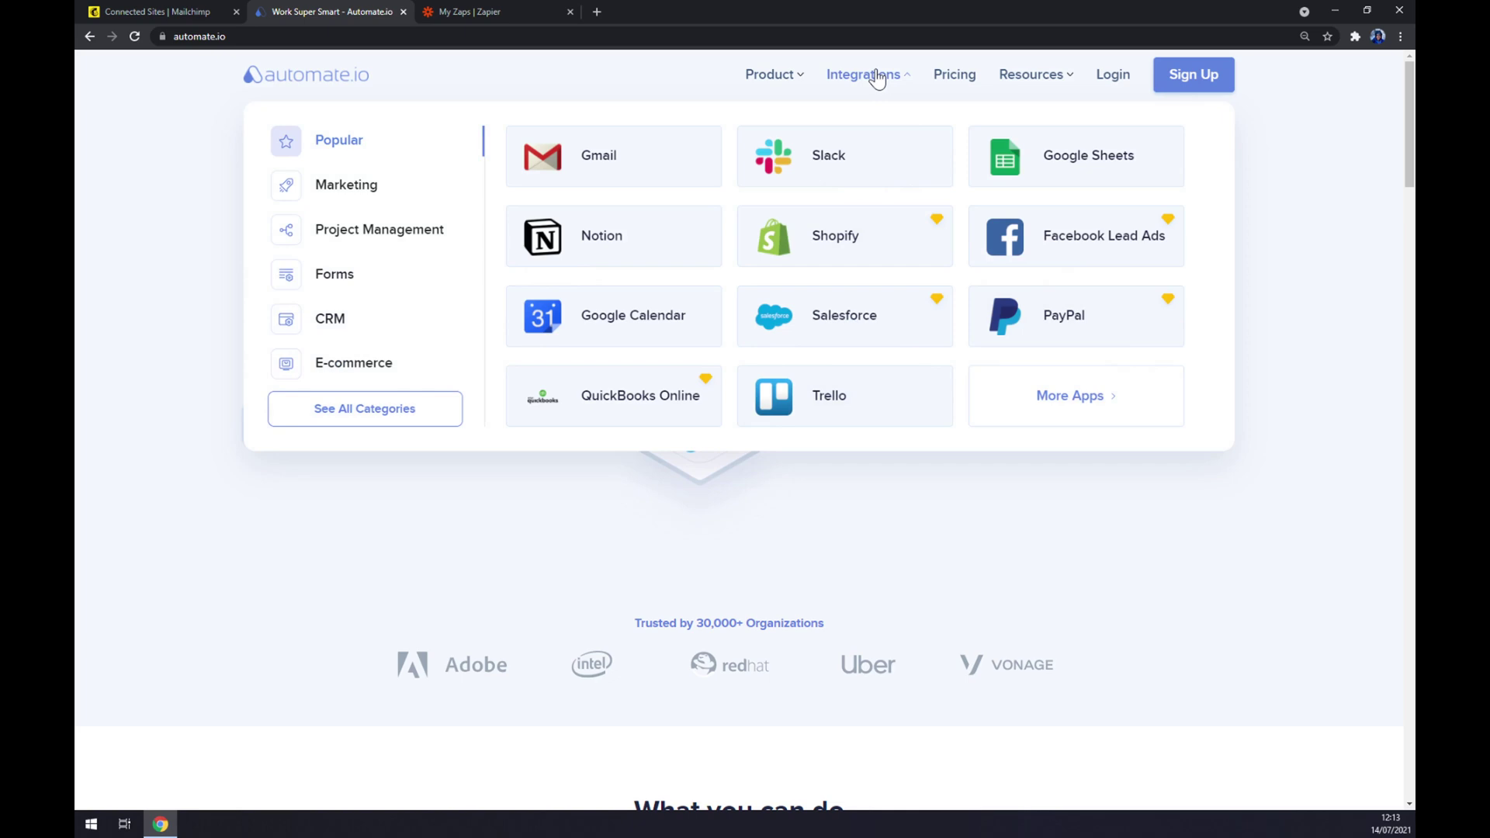
click(384, 427)
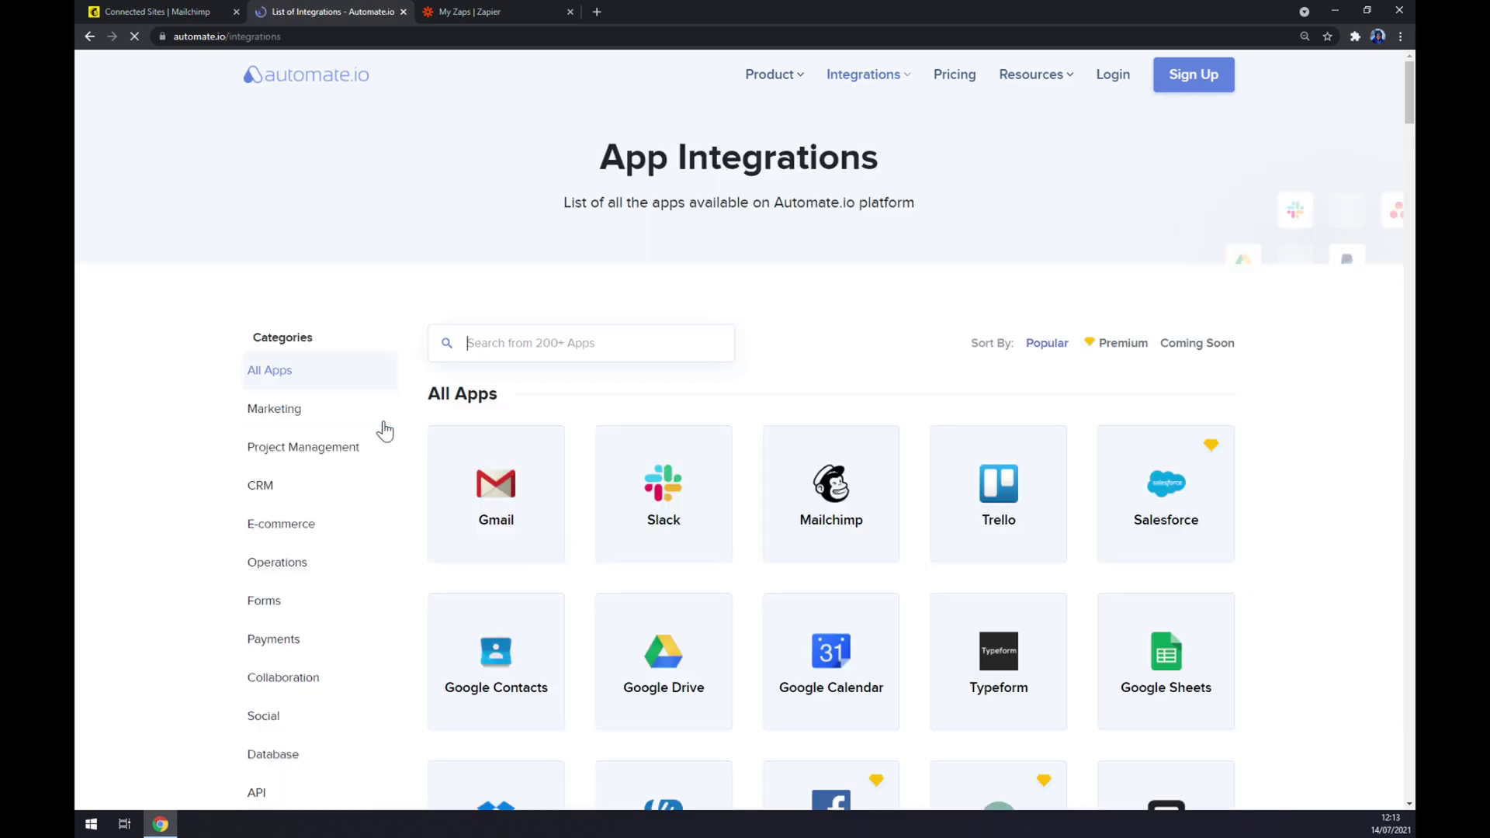
scroll(535, 249, down, 5)
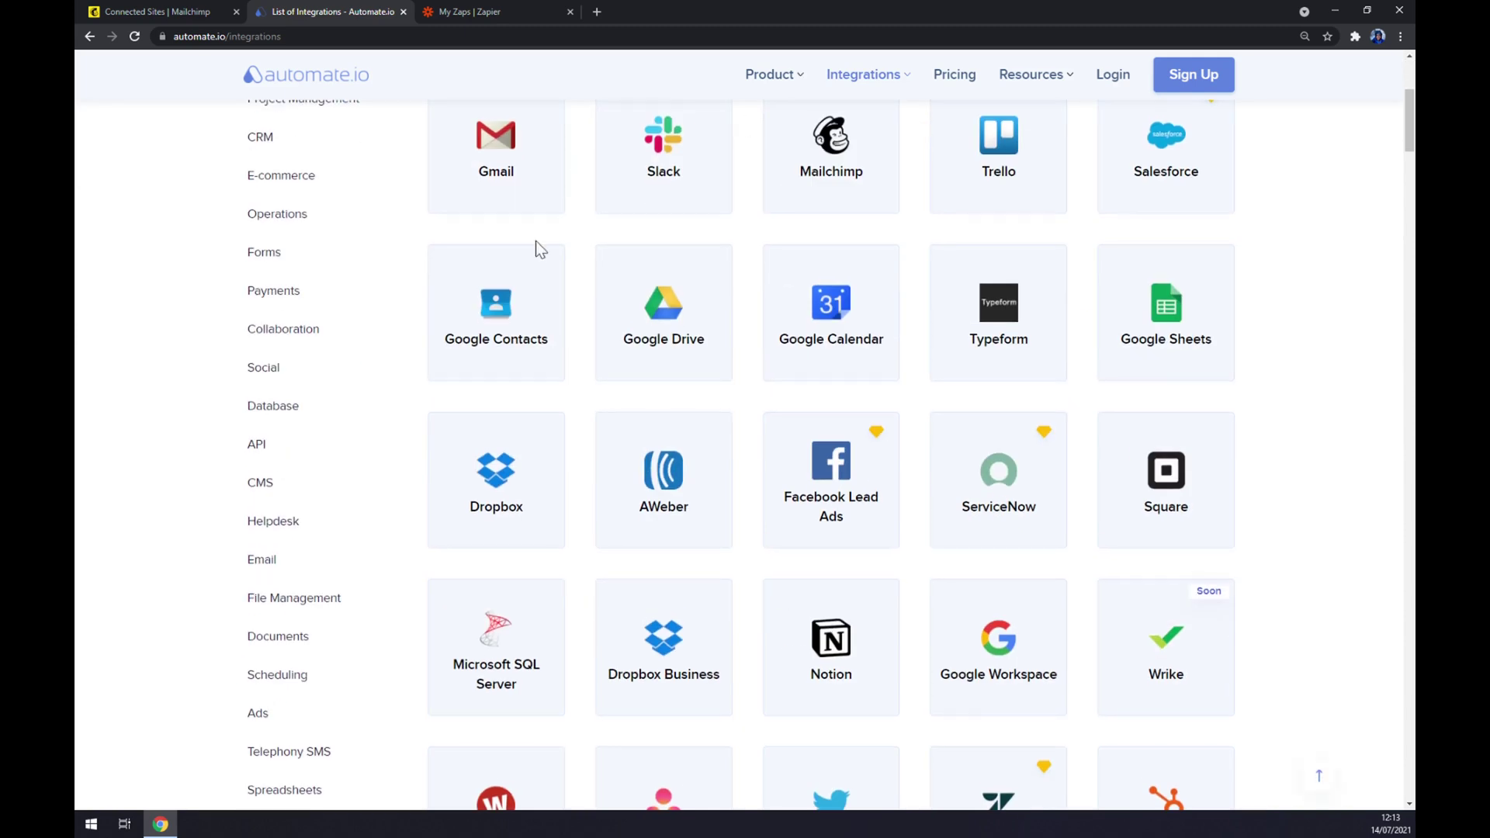
scroll(602, 293, up, 5)
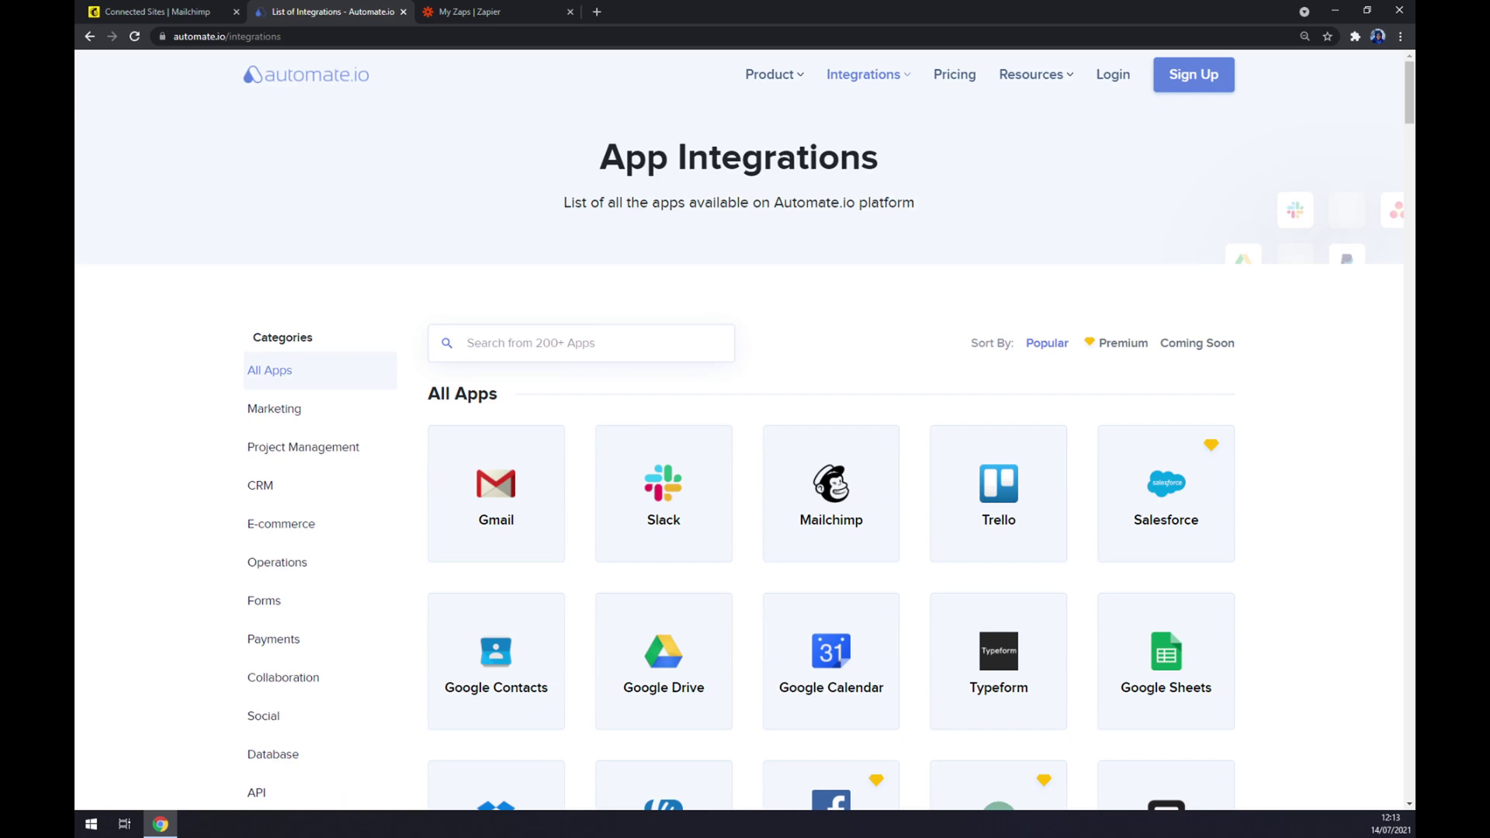
Search 'mail' to open Mailchimp, then search 'zoho' to open the Mailchimp and Zoho CRM integration page
text(mail)
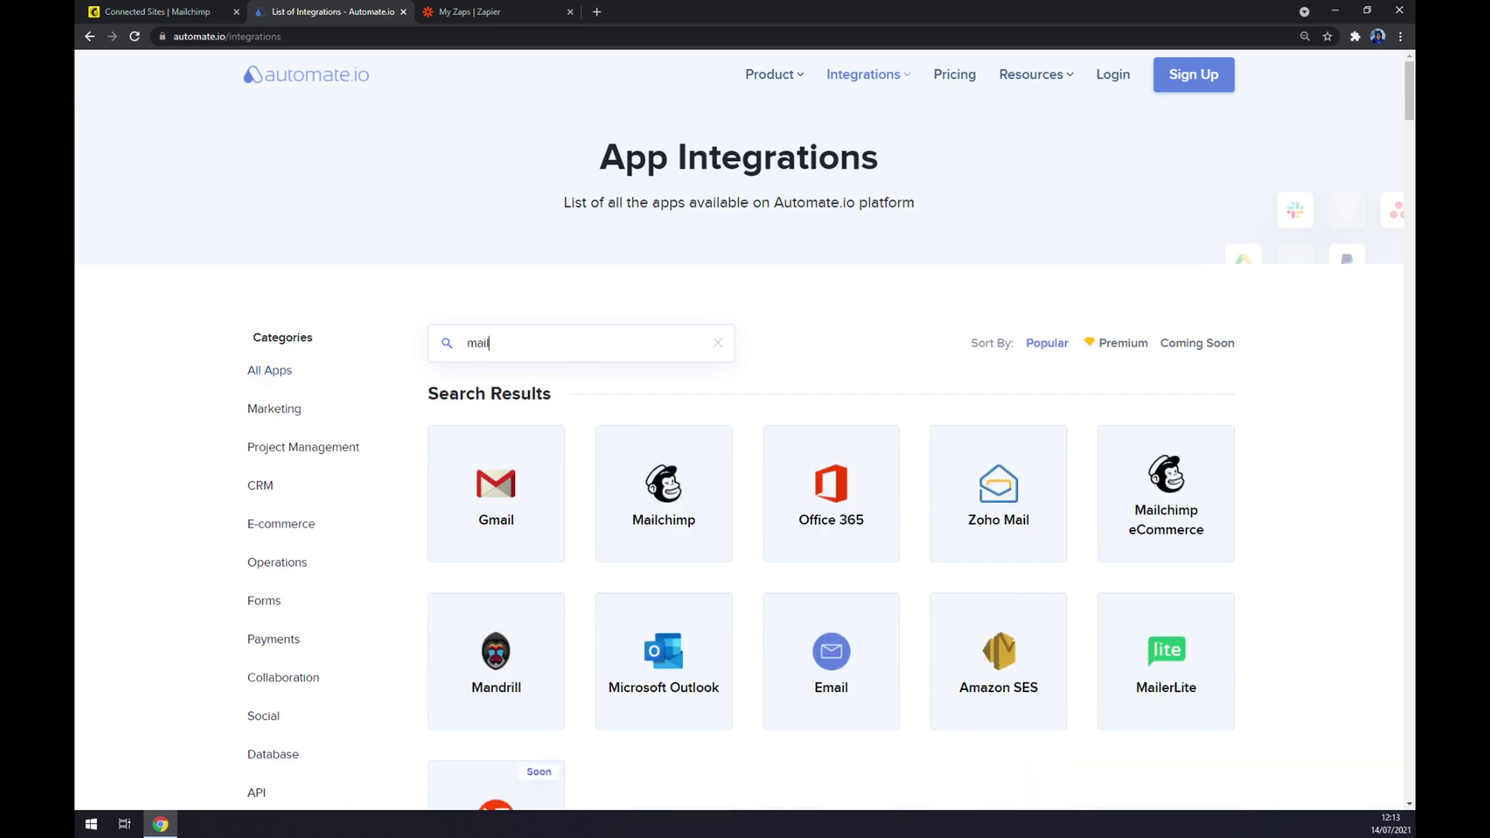
click(681, 479)
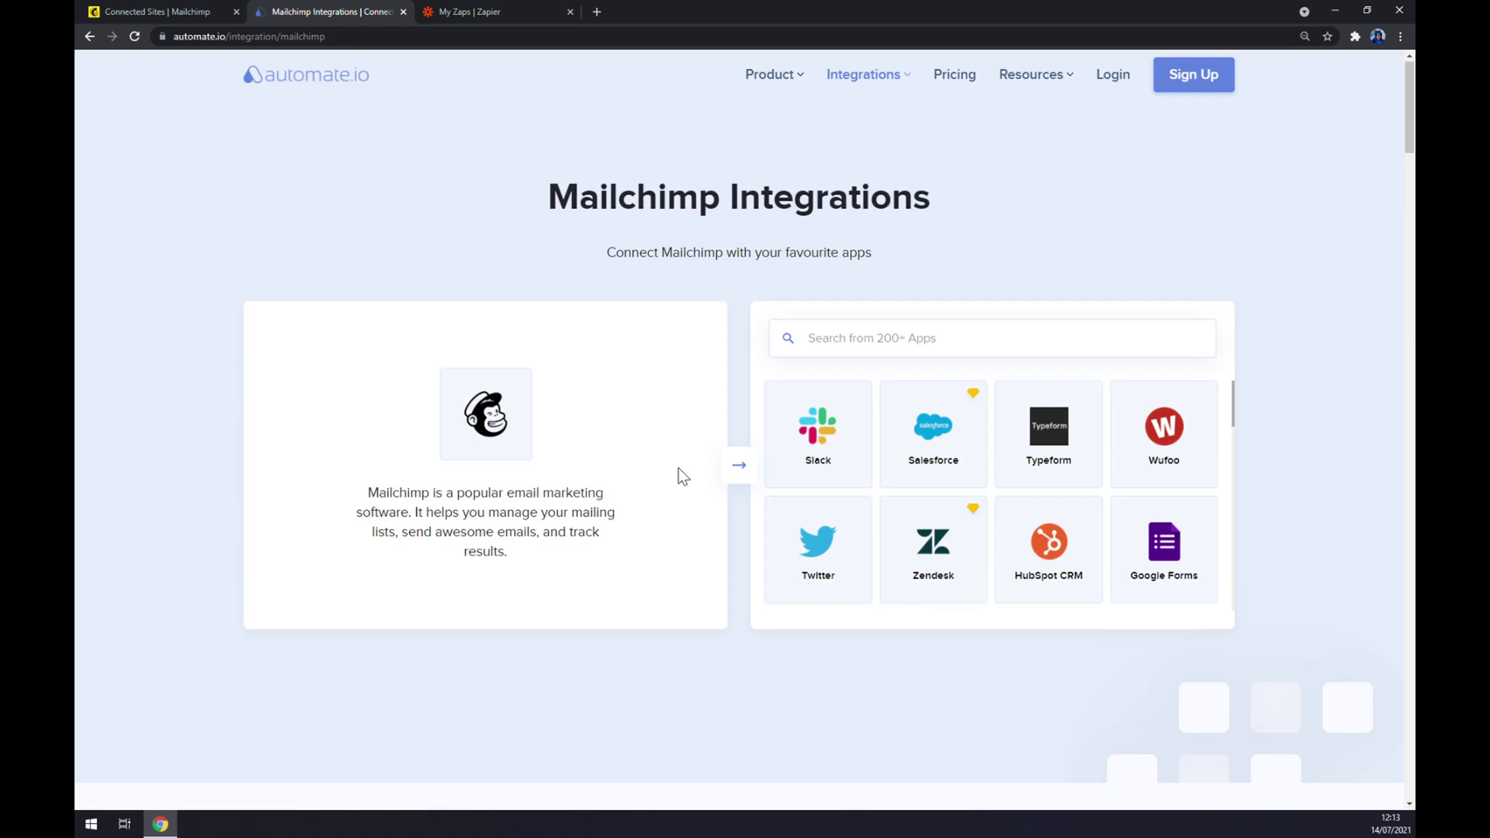
click(805, 341)
text(zoho)
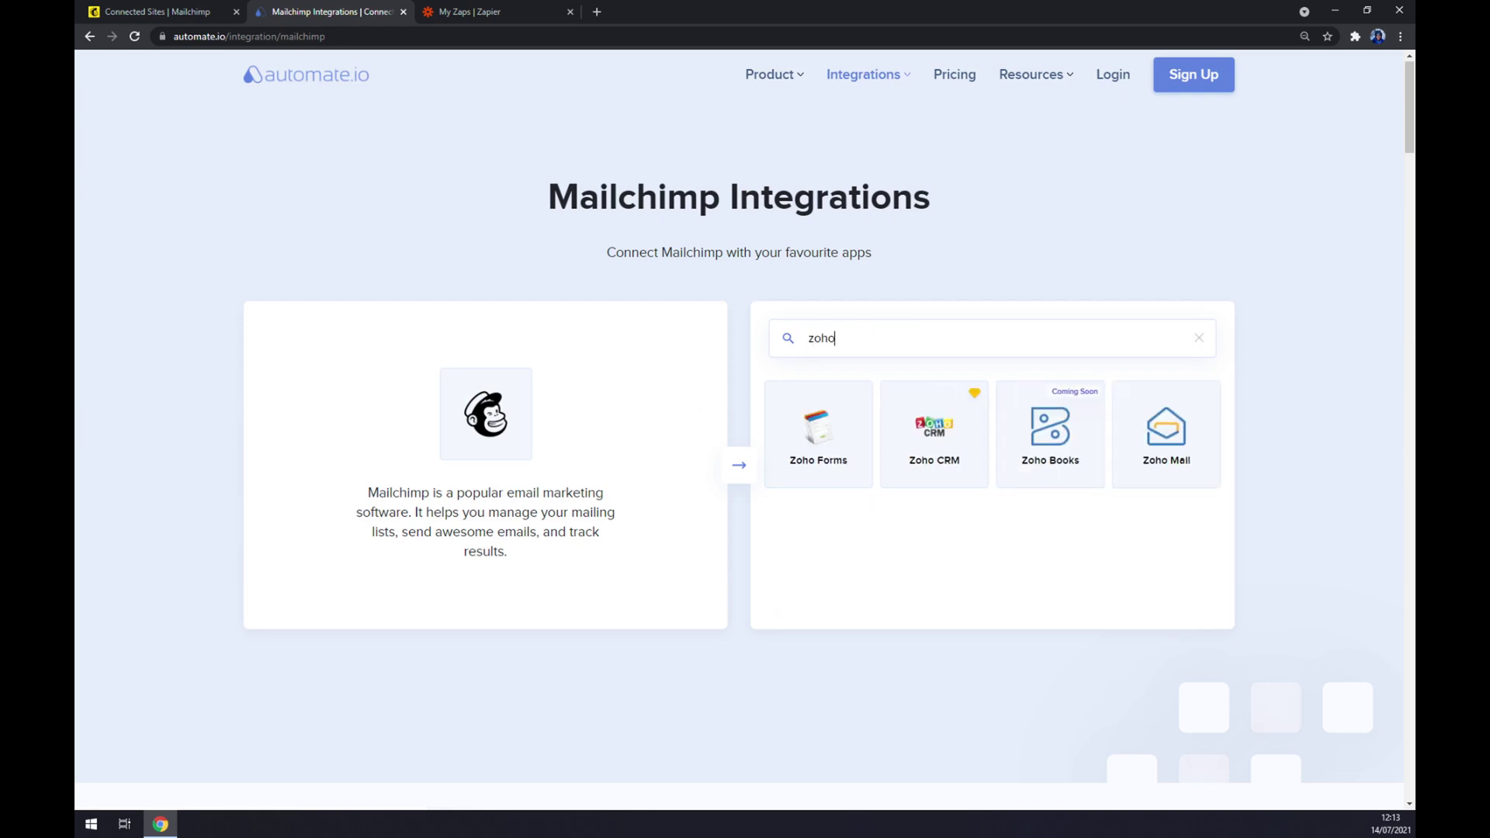
click(907, 419)
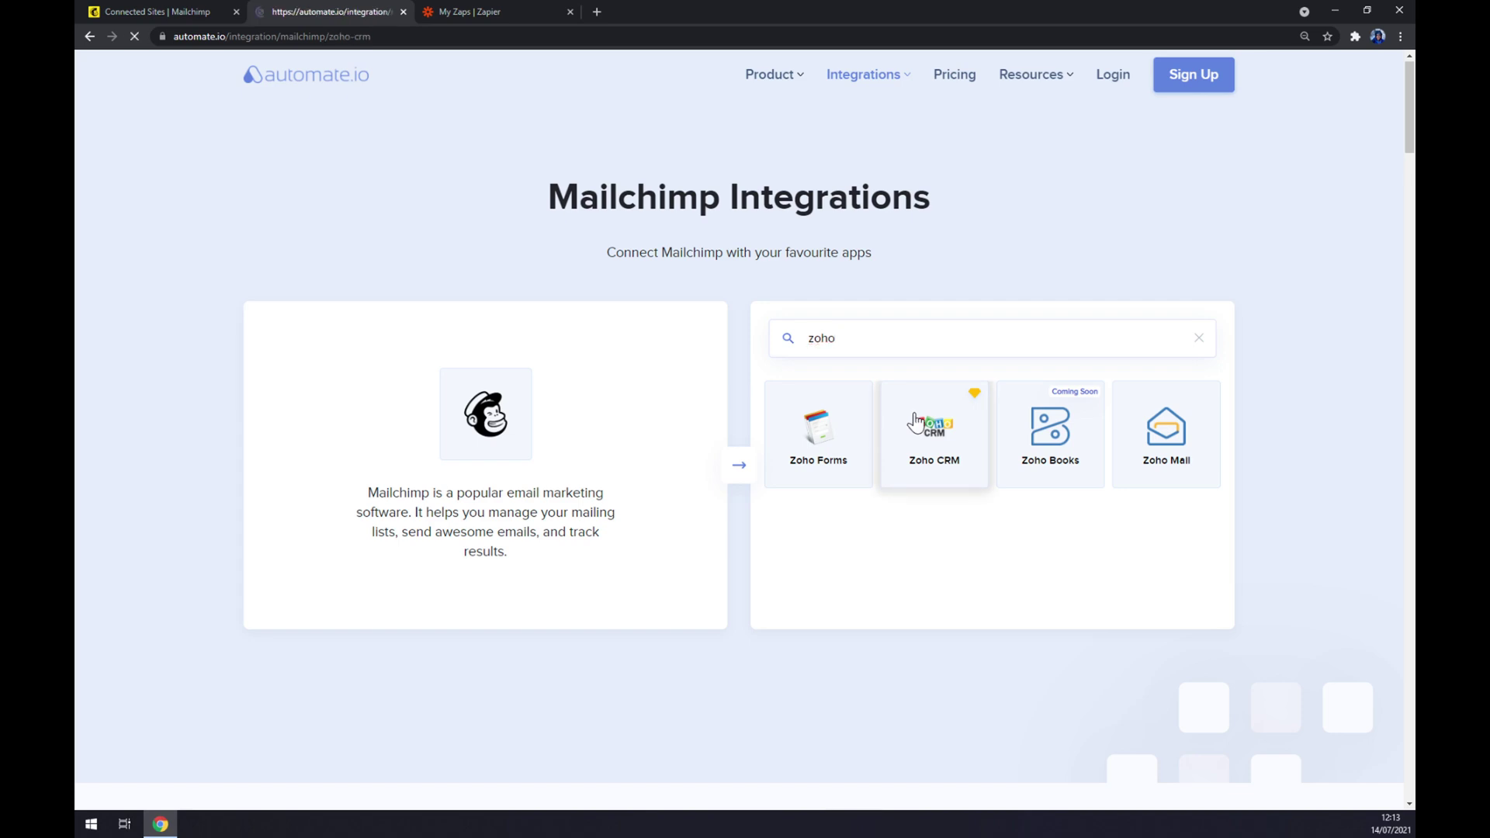
Highlight the integration heading, then scroll down to the Create your own Integration section
scroll(911, 419, down, 3)
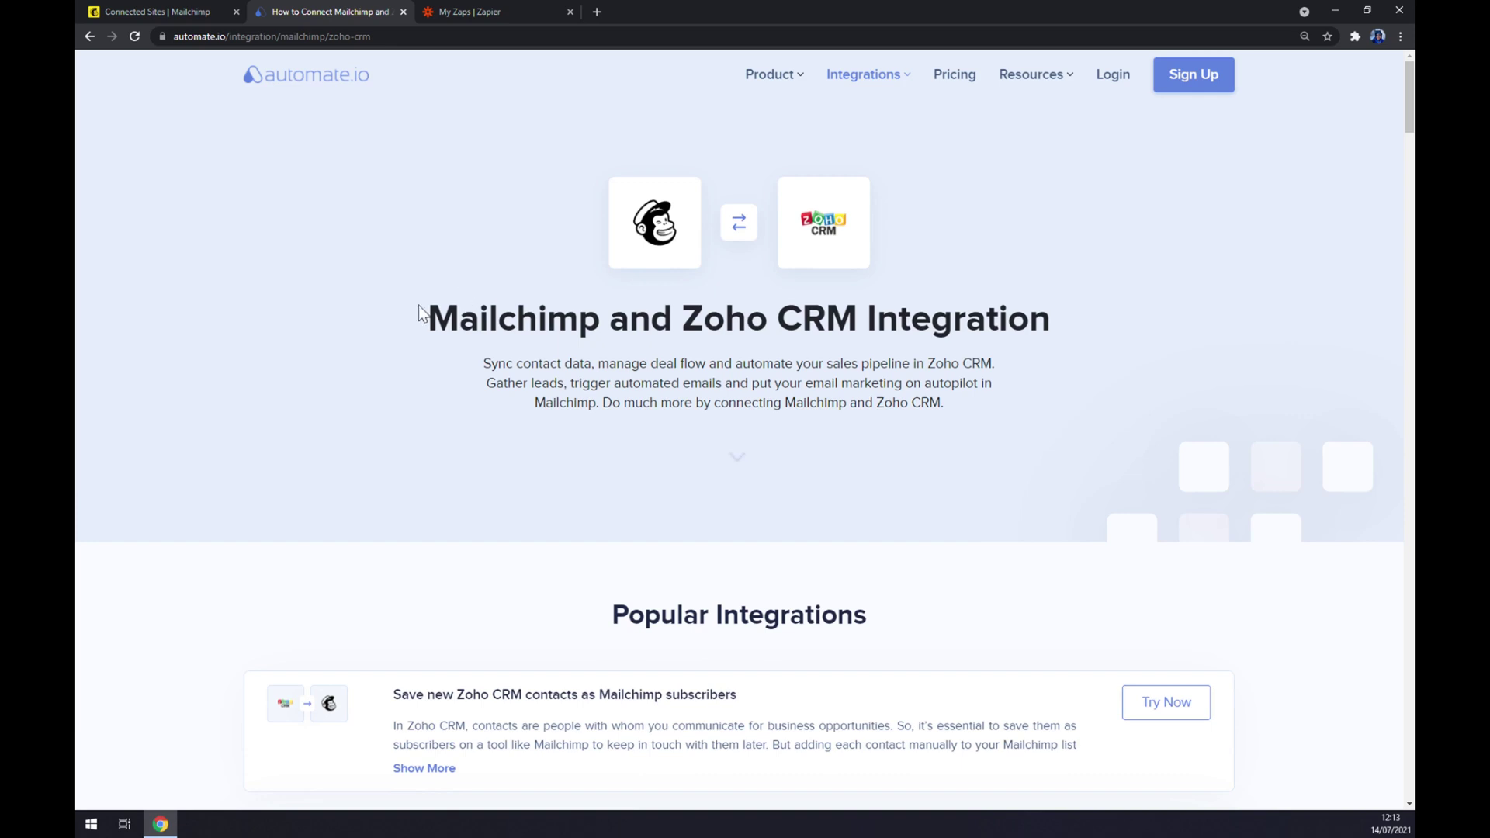
drag(427, 318, 1118, 346)
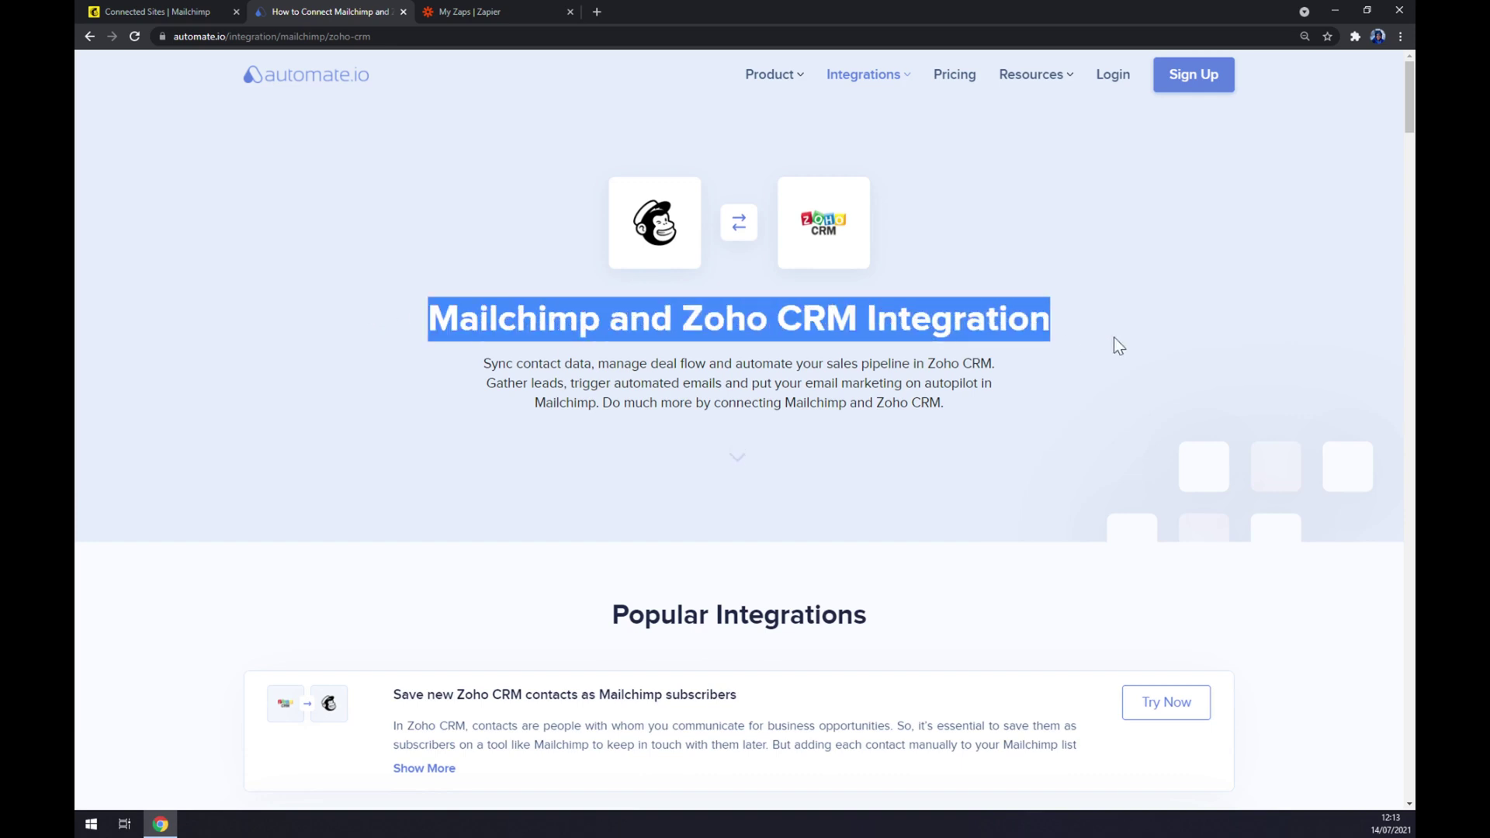
click(1048, 349)
scroll(1047, 349, down, 3)
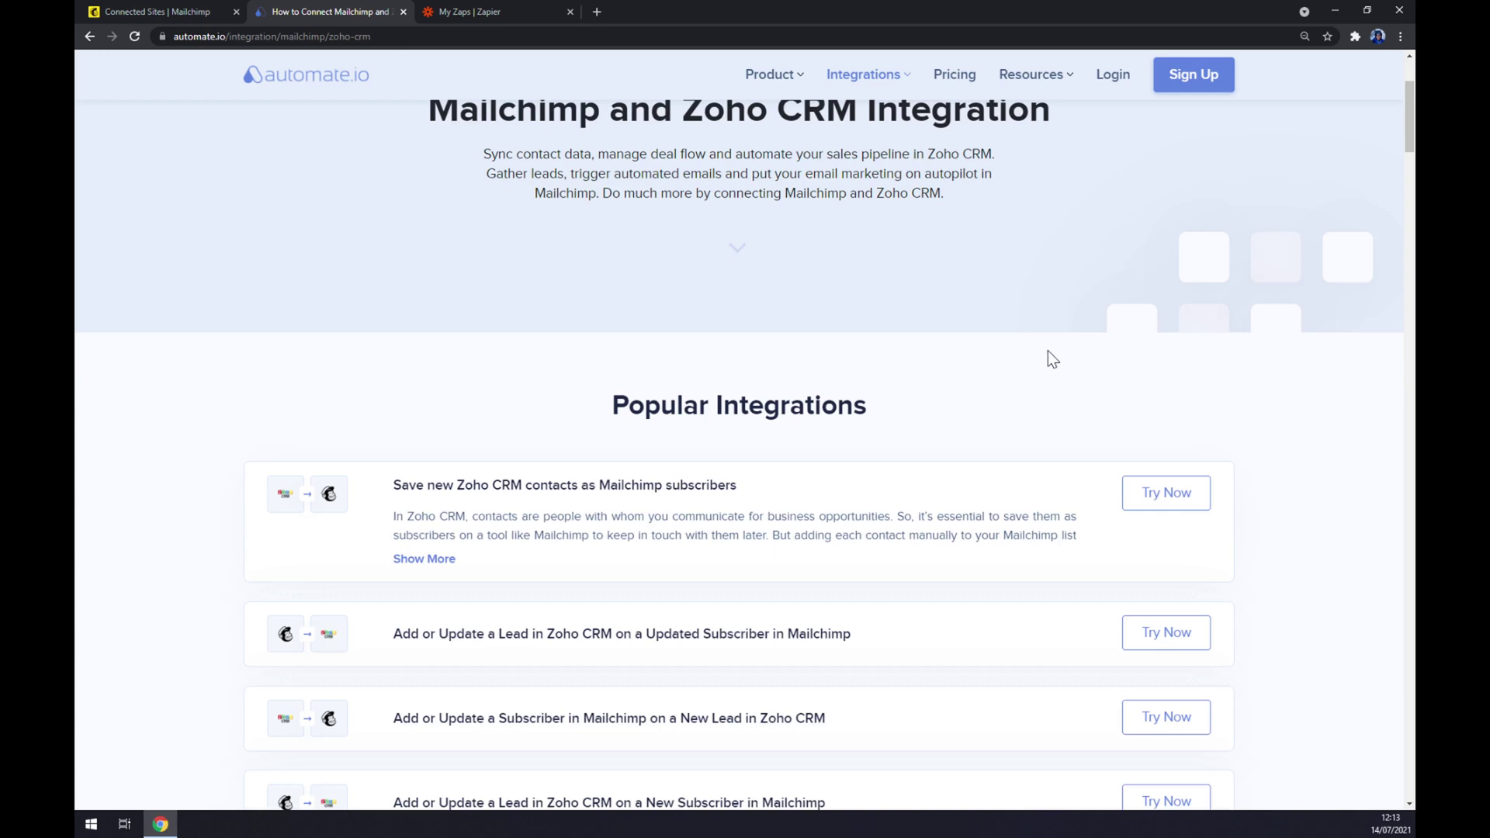
scroll(831, 357, down, 3)
scroll(676, 318, down, 4)
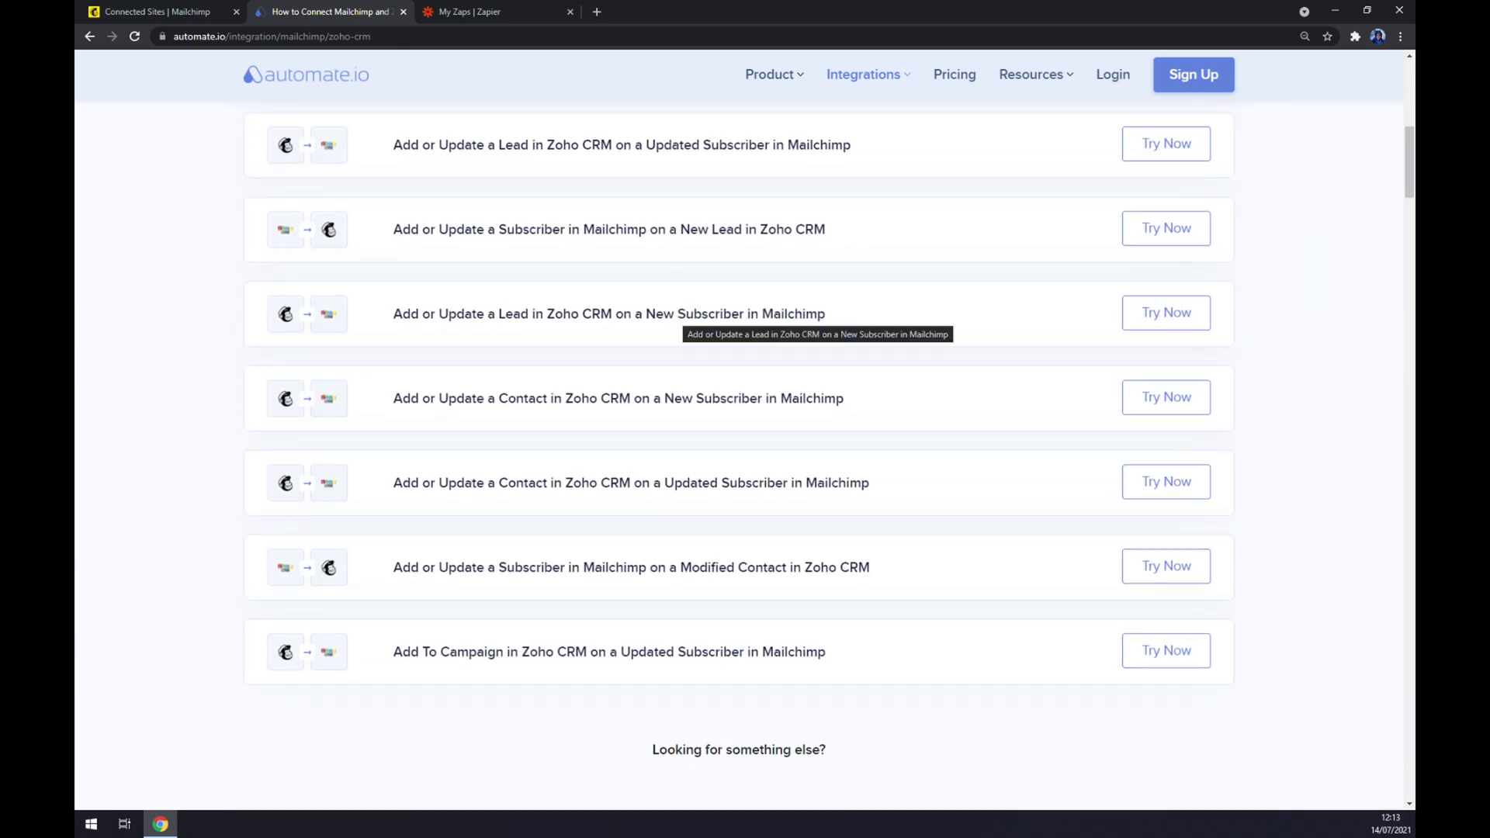
scroll(567, 356, down, 6)
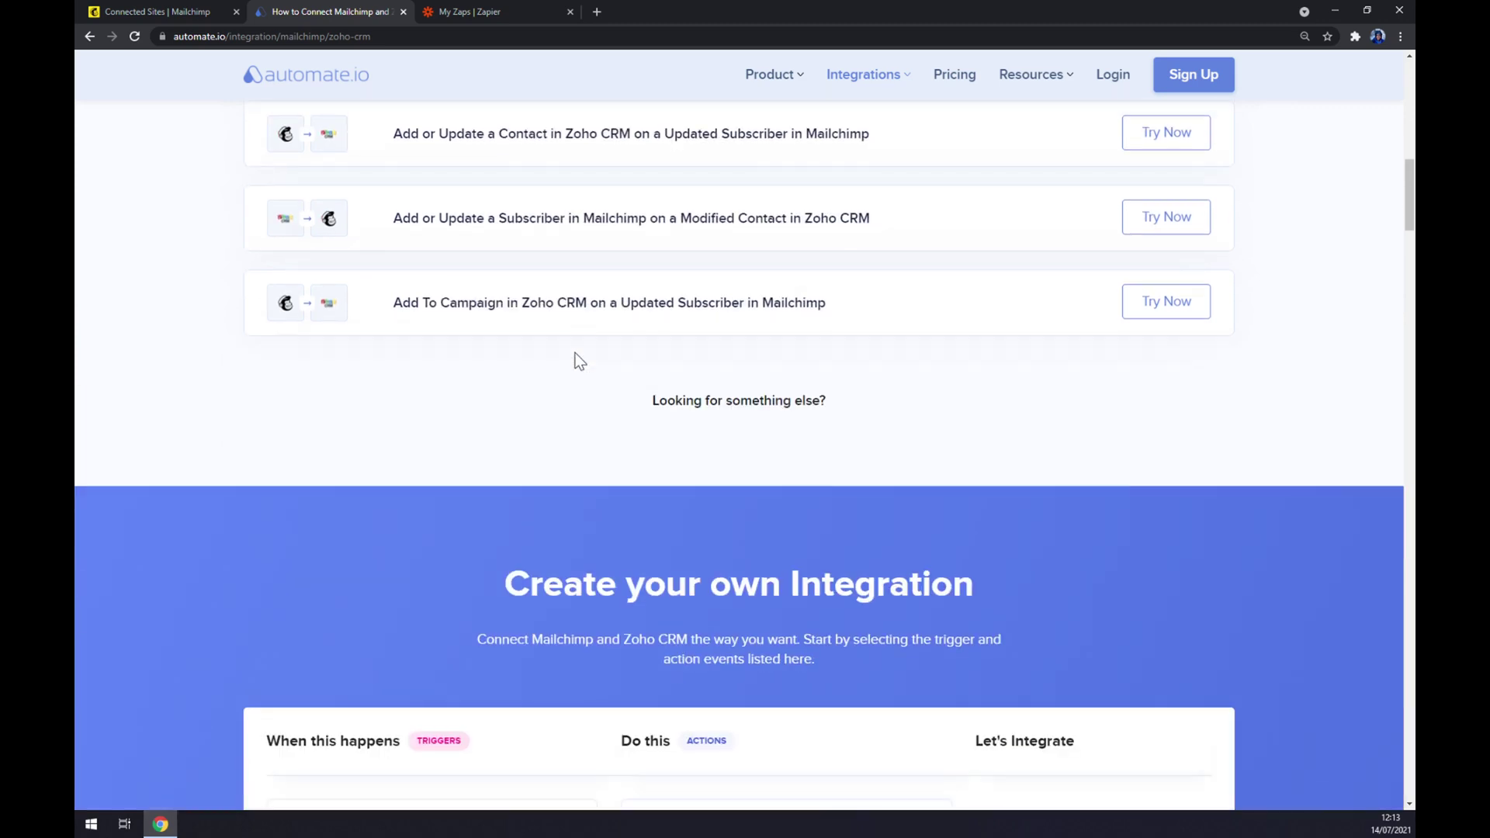
Highlight the Create your own Integration heading and scroll through its trigger and action options
drag(486, 366, 952, 376)
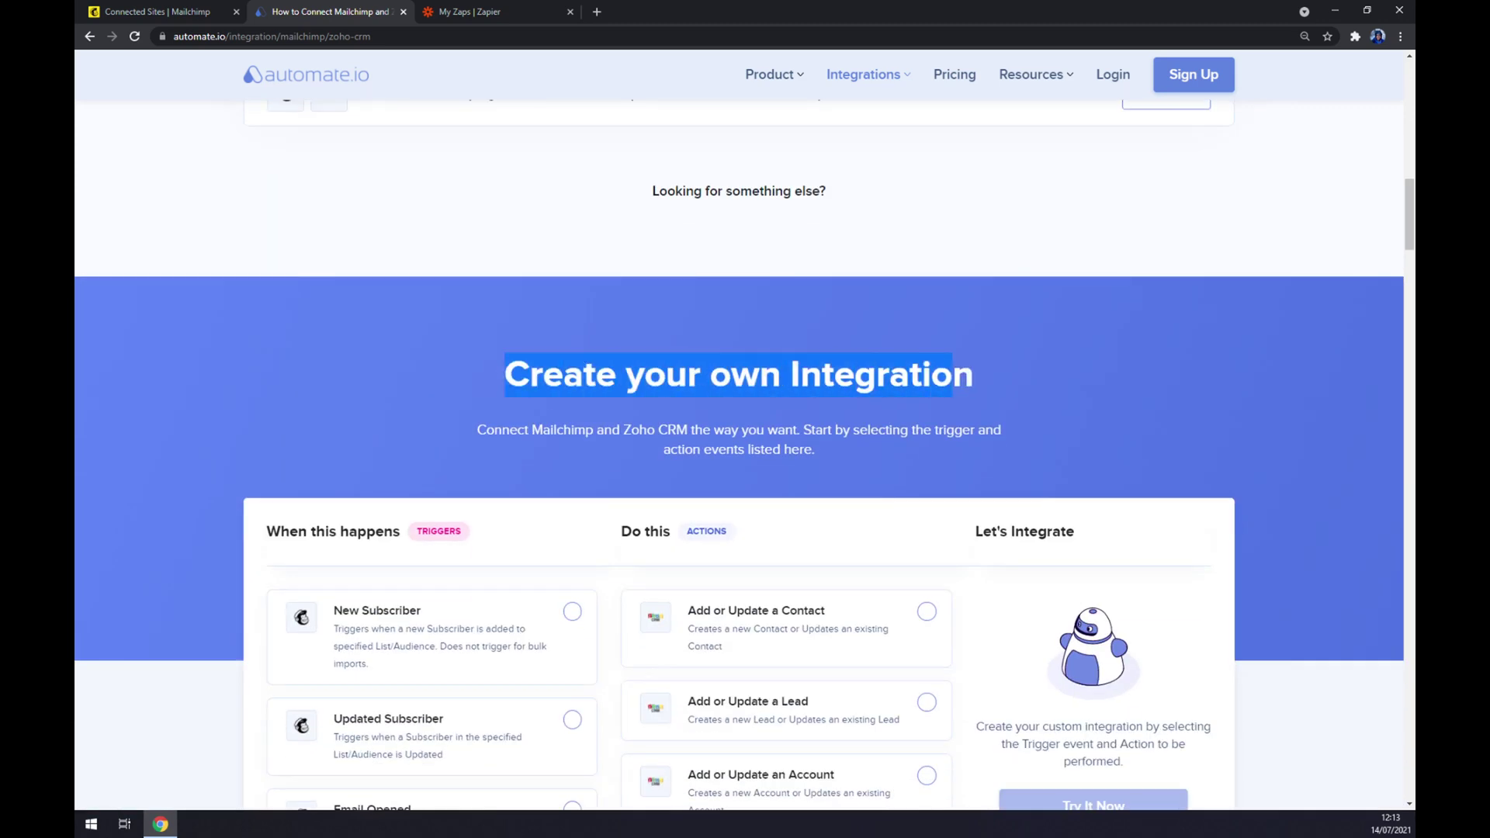
scroll(674, 306, down, 2)
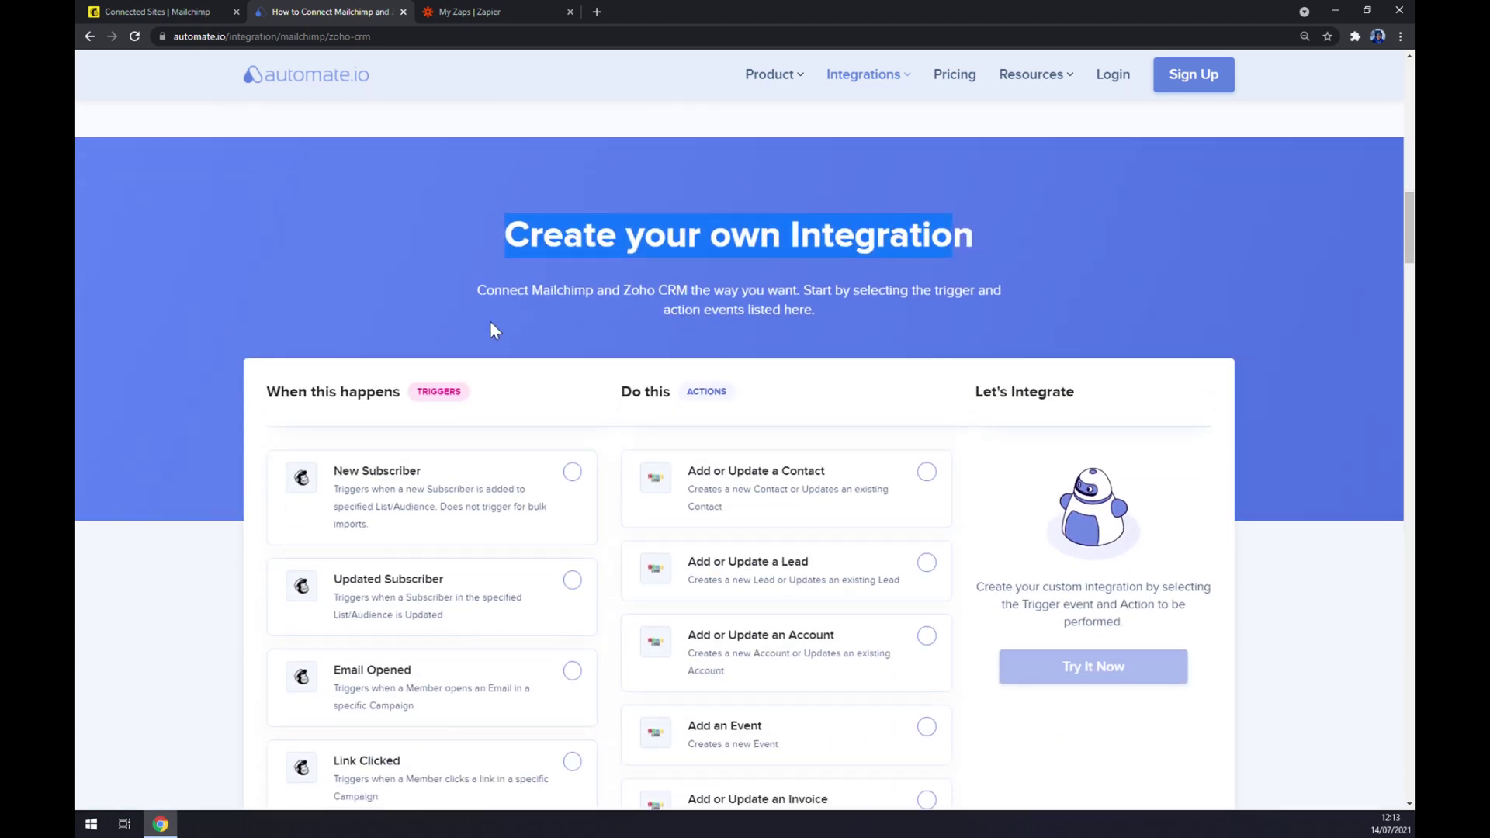
click(459, 389)
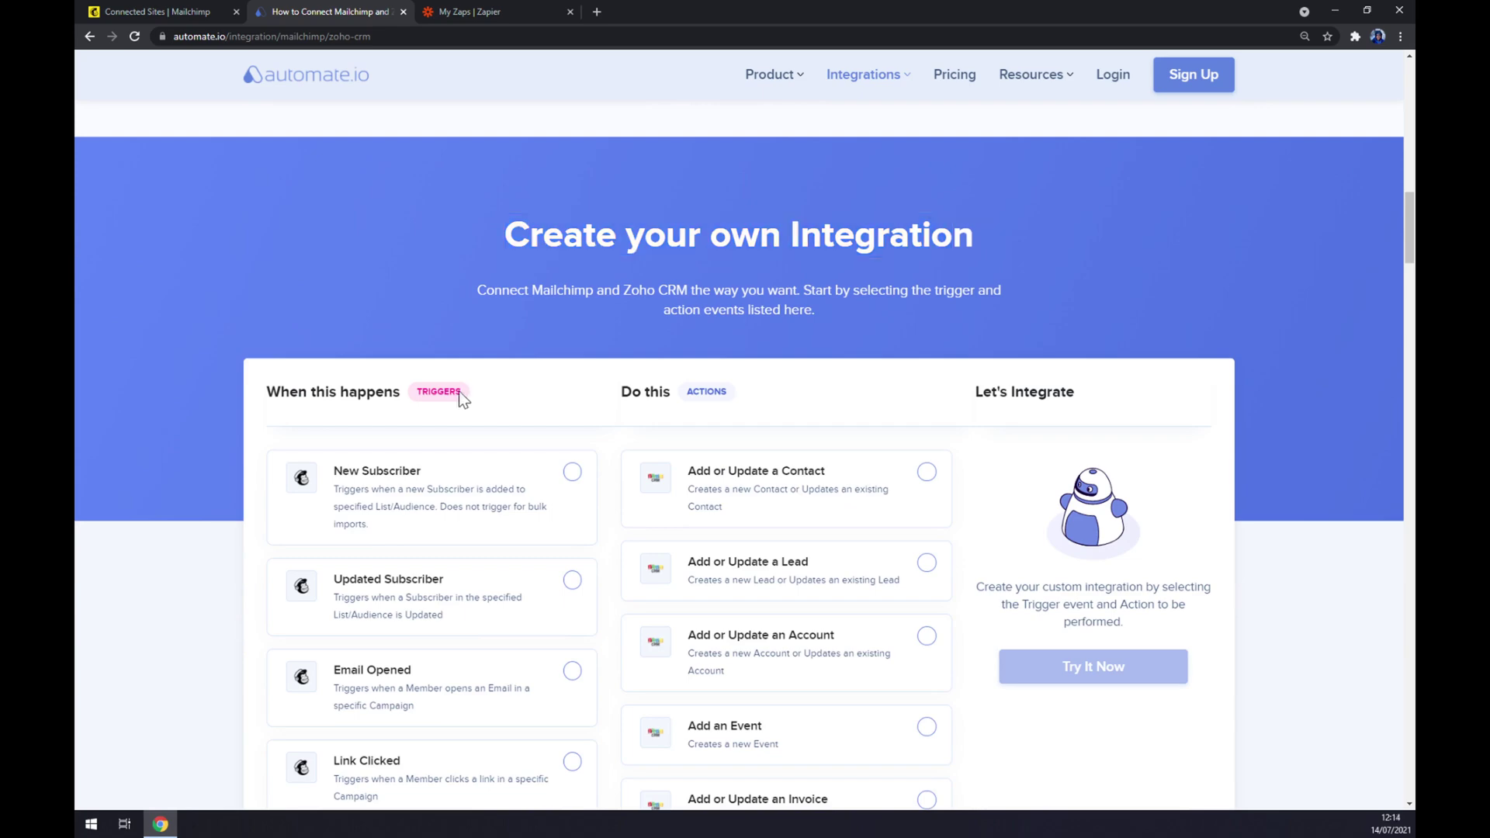
scroll(412, 390, down, 2)
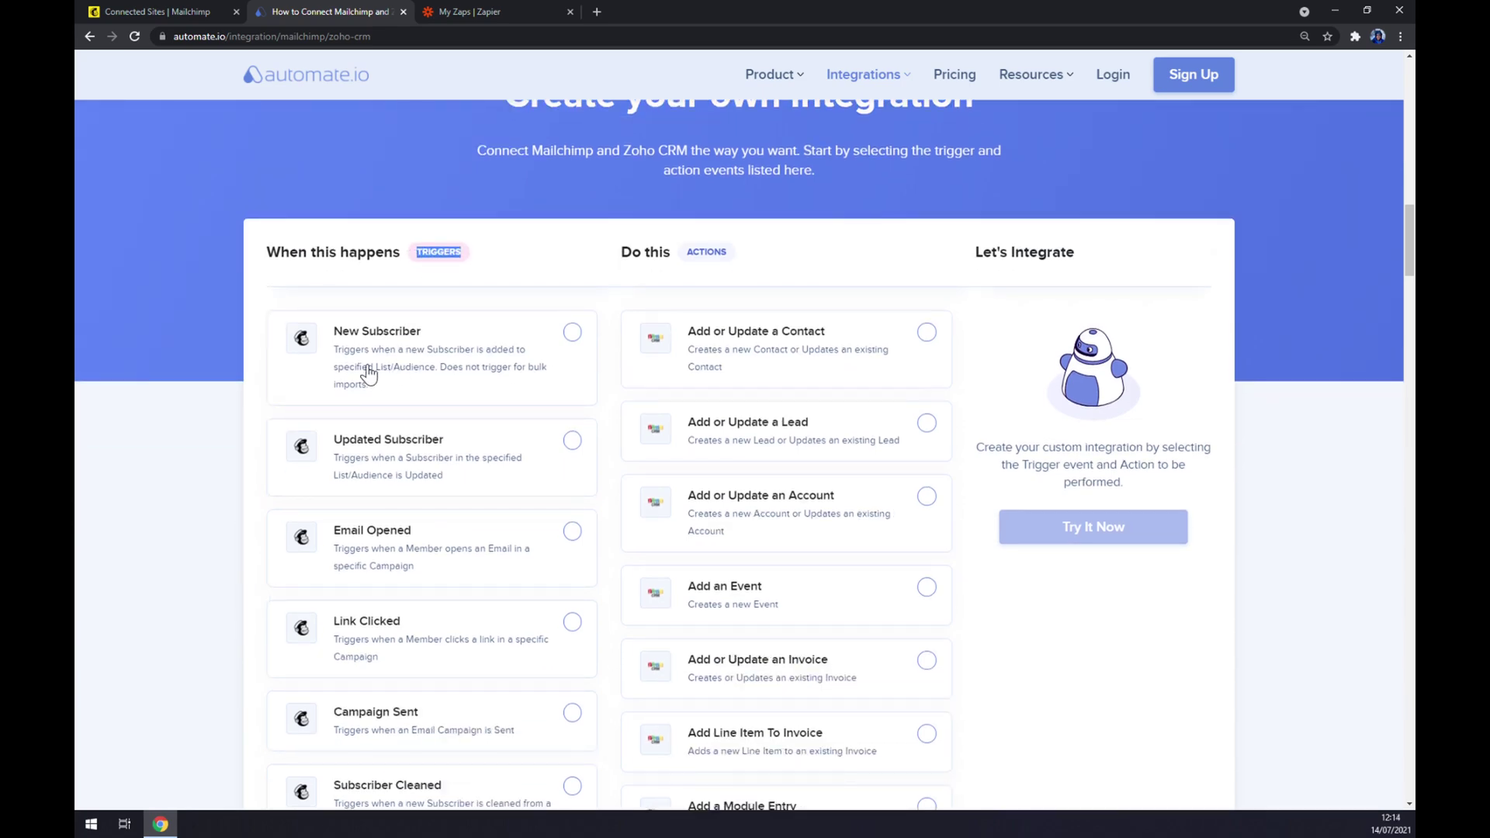
scroll(380, 388, down, 20)
scroll(389, 389, up, 6)
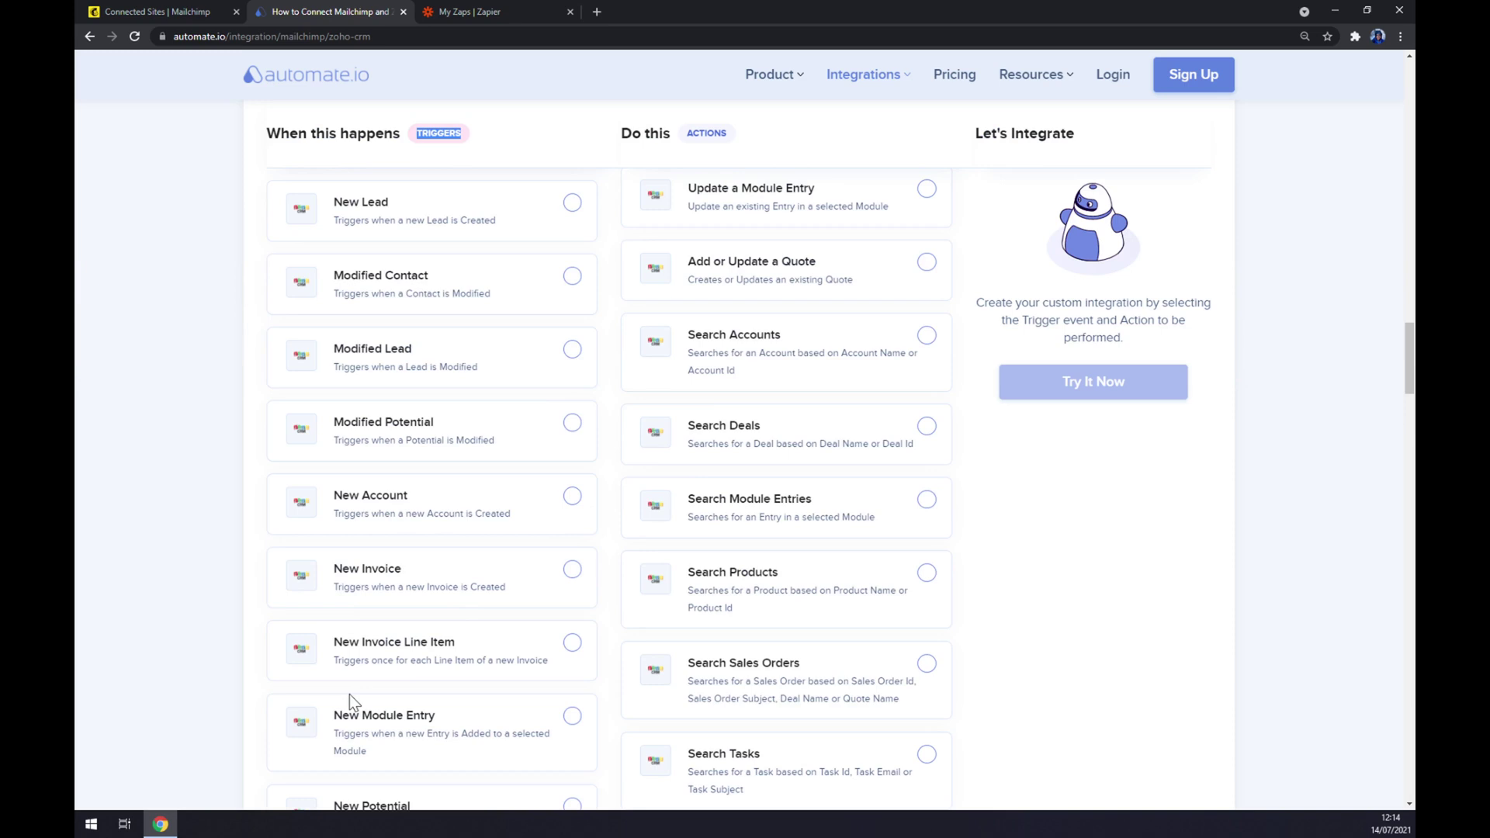
scroll(349, 694, up, 10)
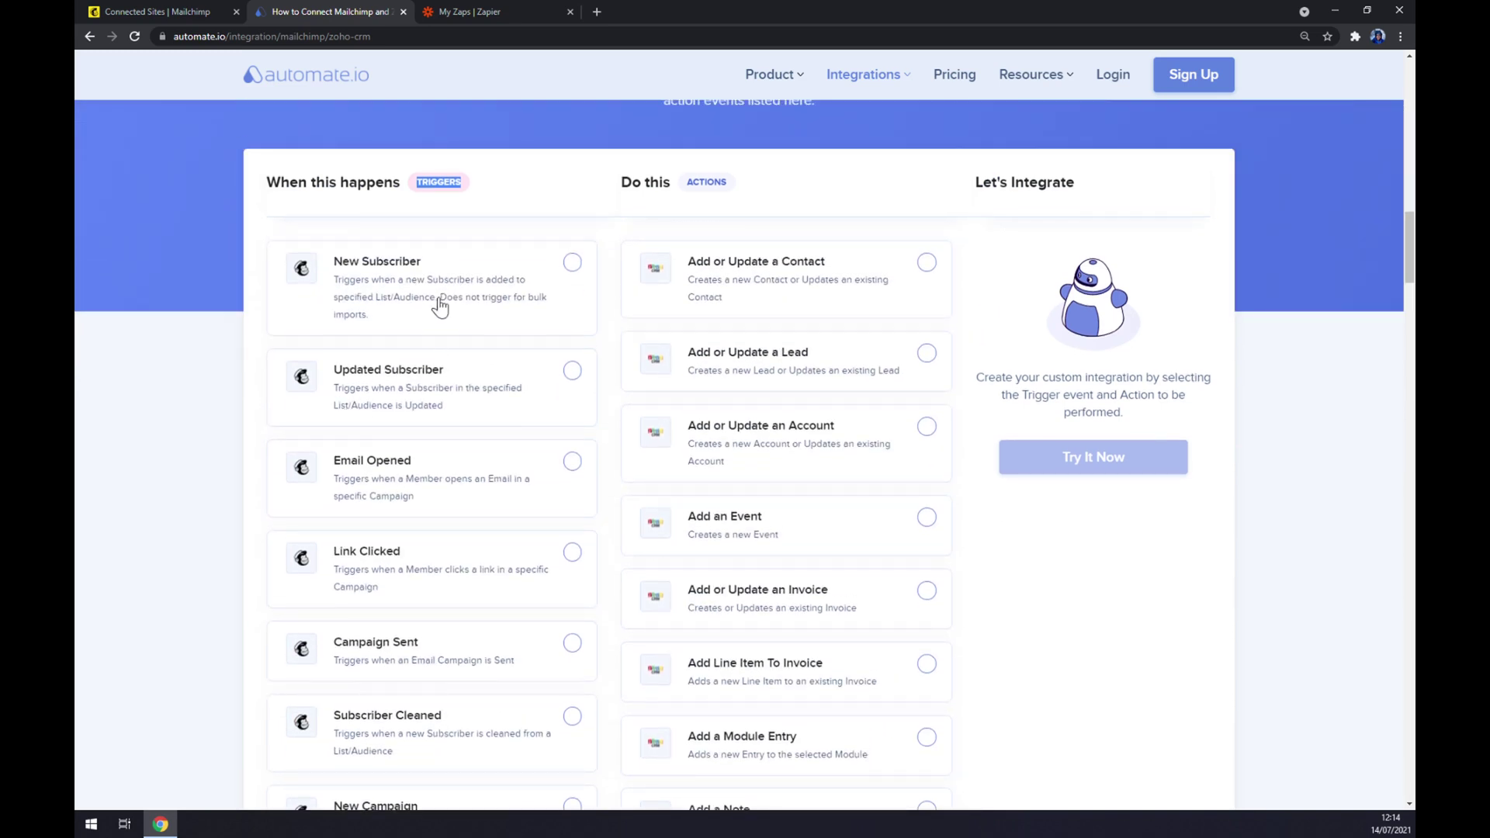
Select New Subscriber as the Mailchimp trigger and Add or Update a Contact as the Zoho action
click(441, 306)
click(706, 280)
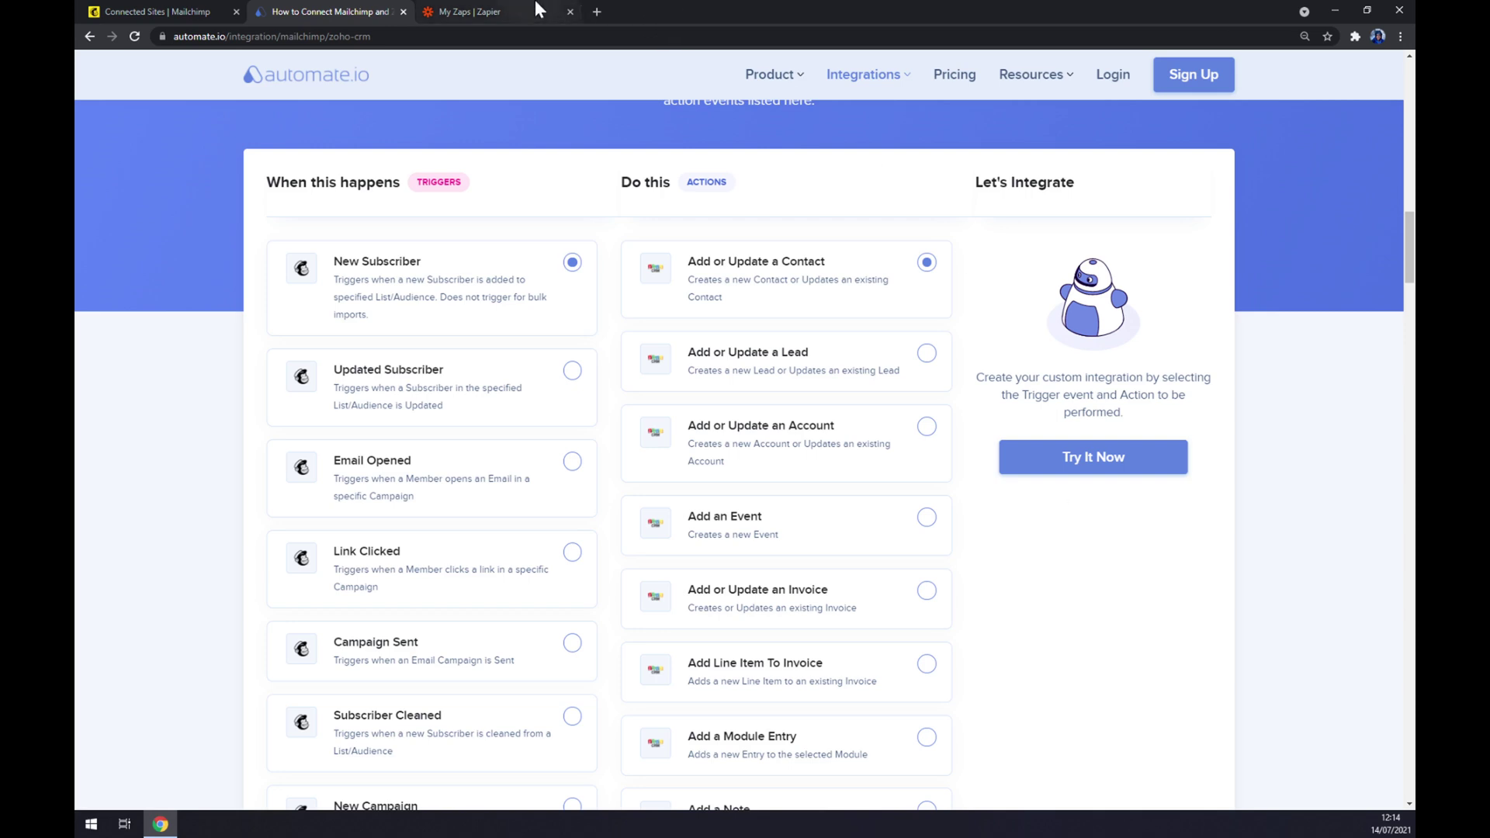
click(485, 12)
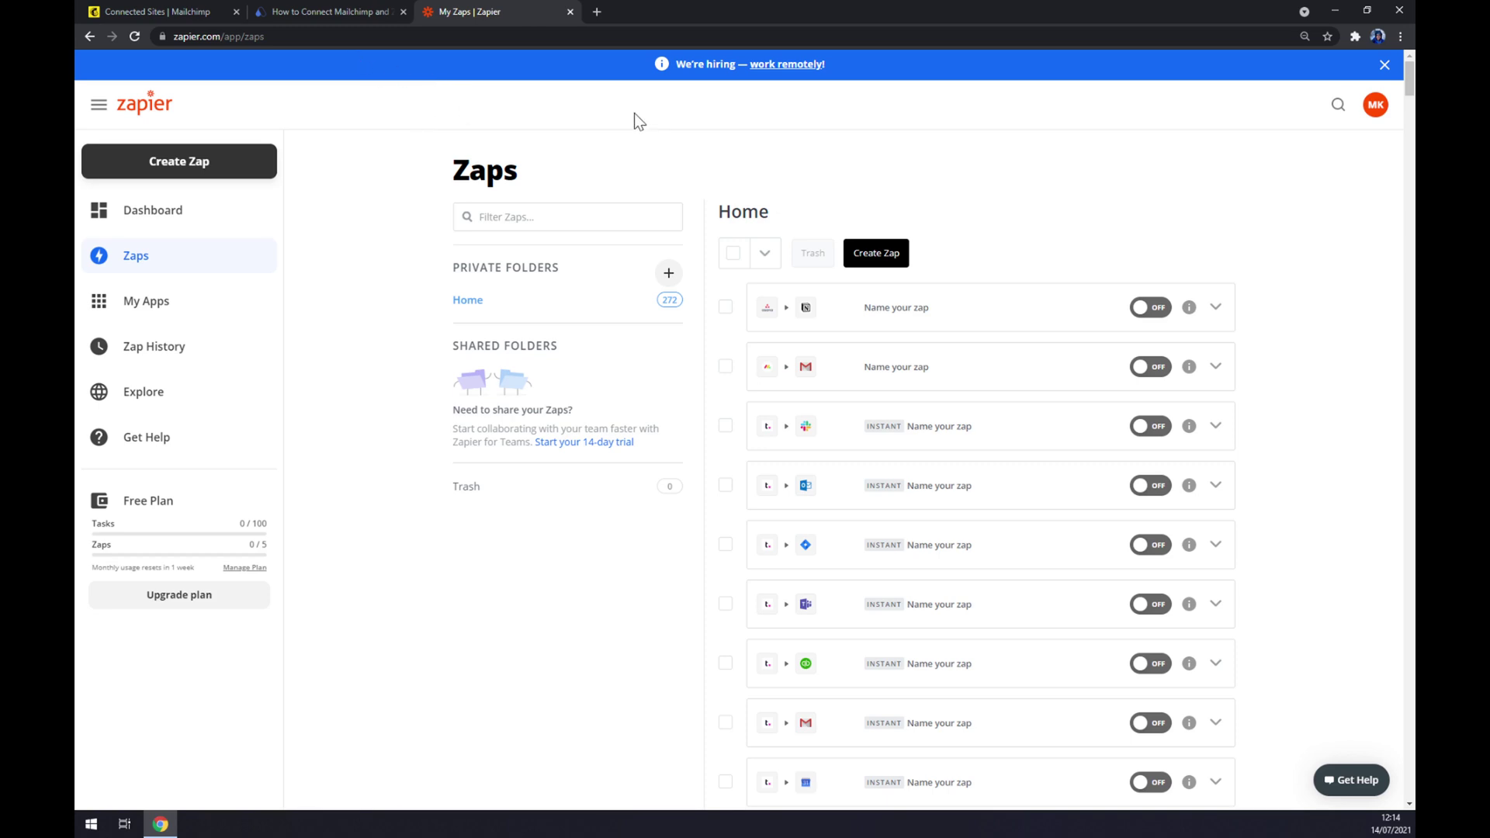
Create a new Zap, searching 'mailc' to set Mailchimp as trigger app with the New Audience event
click(219, 176)
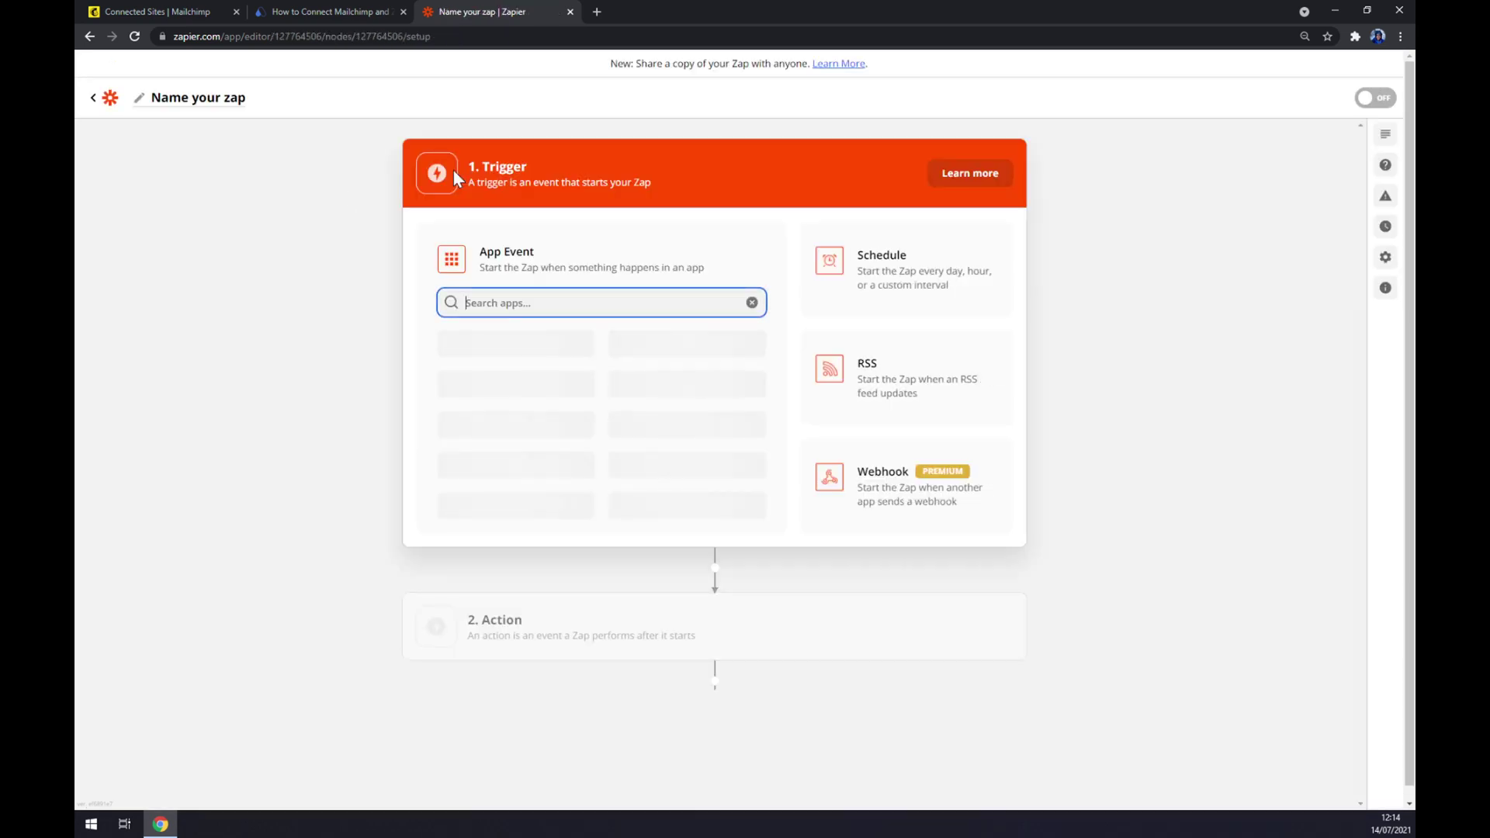
drag(468, 182, 650, 182)
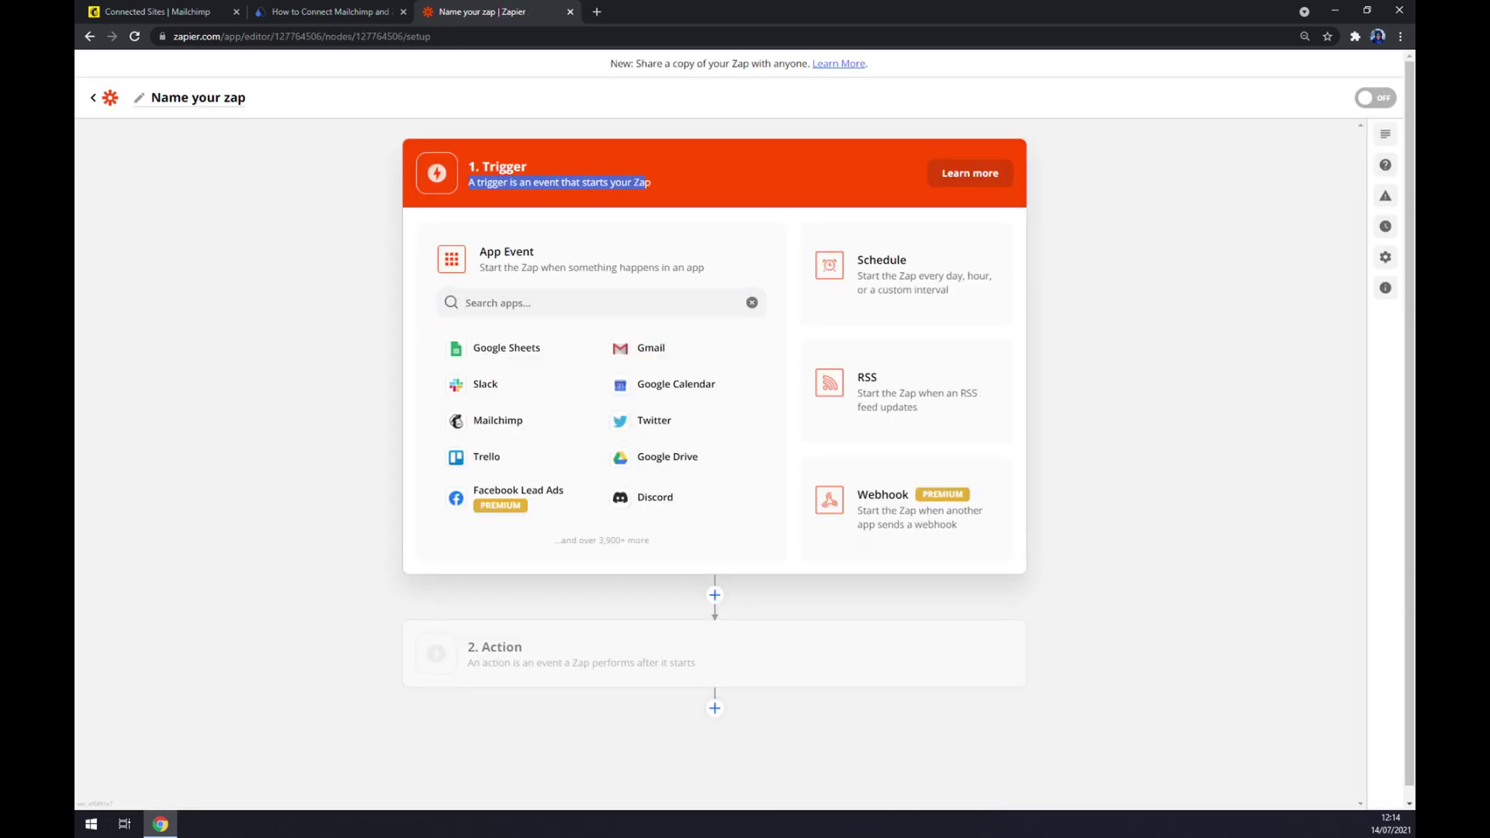
click(602, 303)
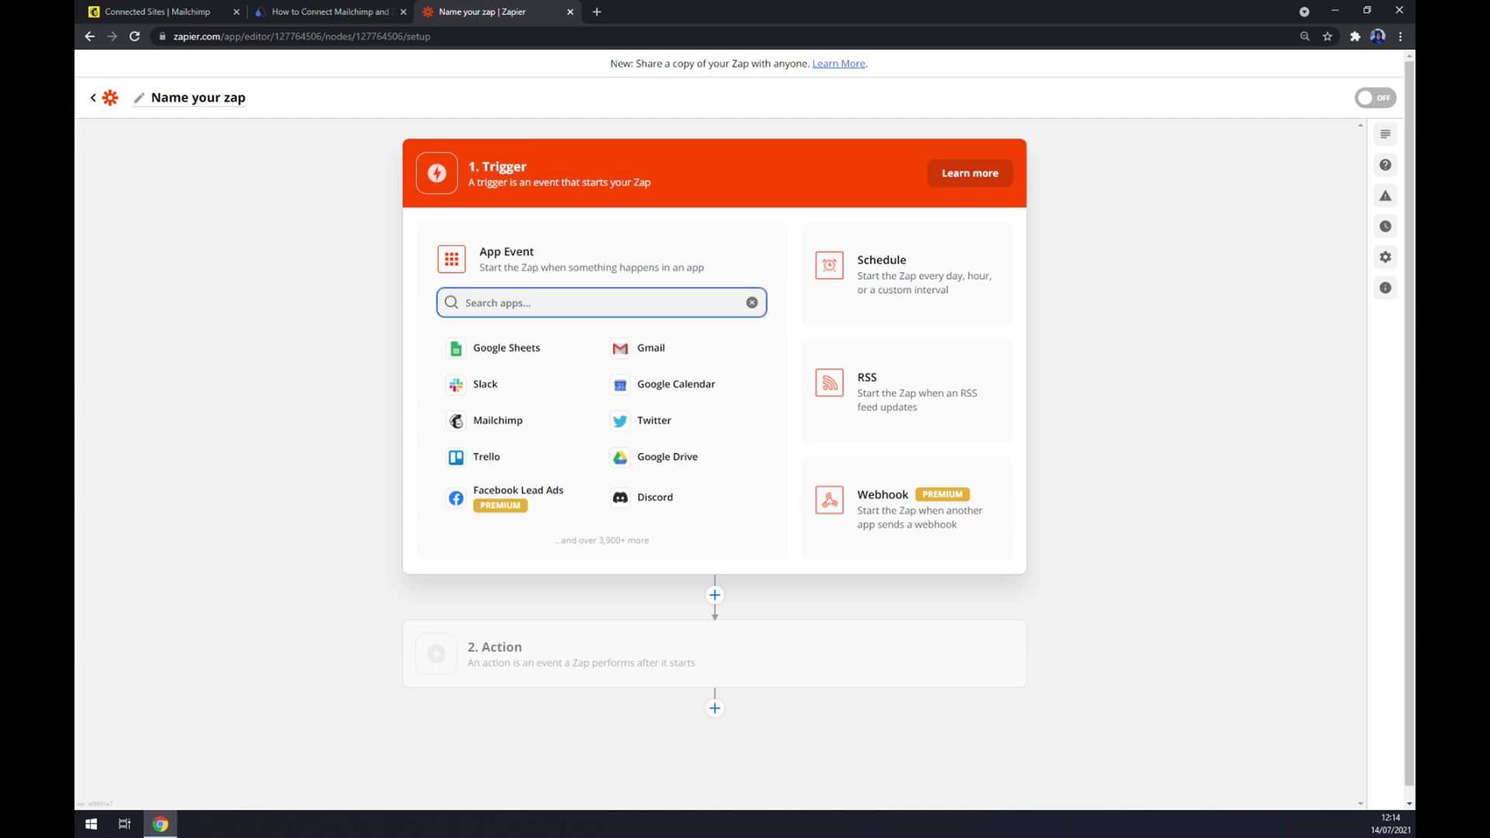
text(mailc)
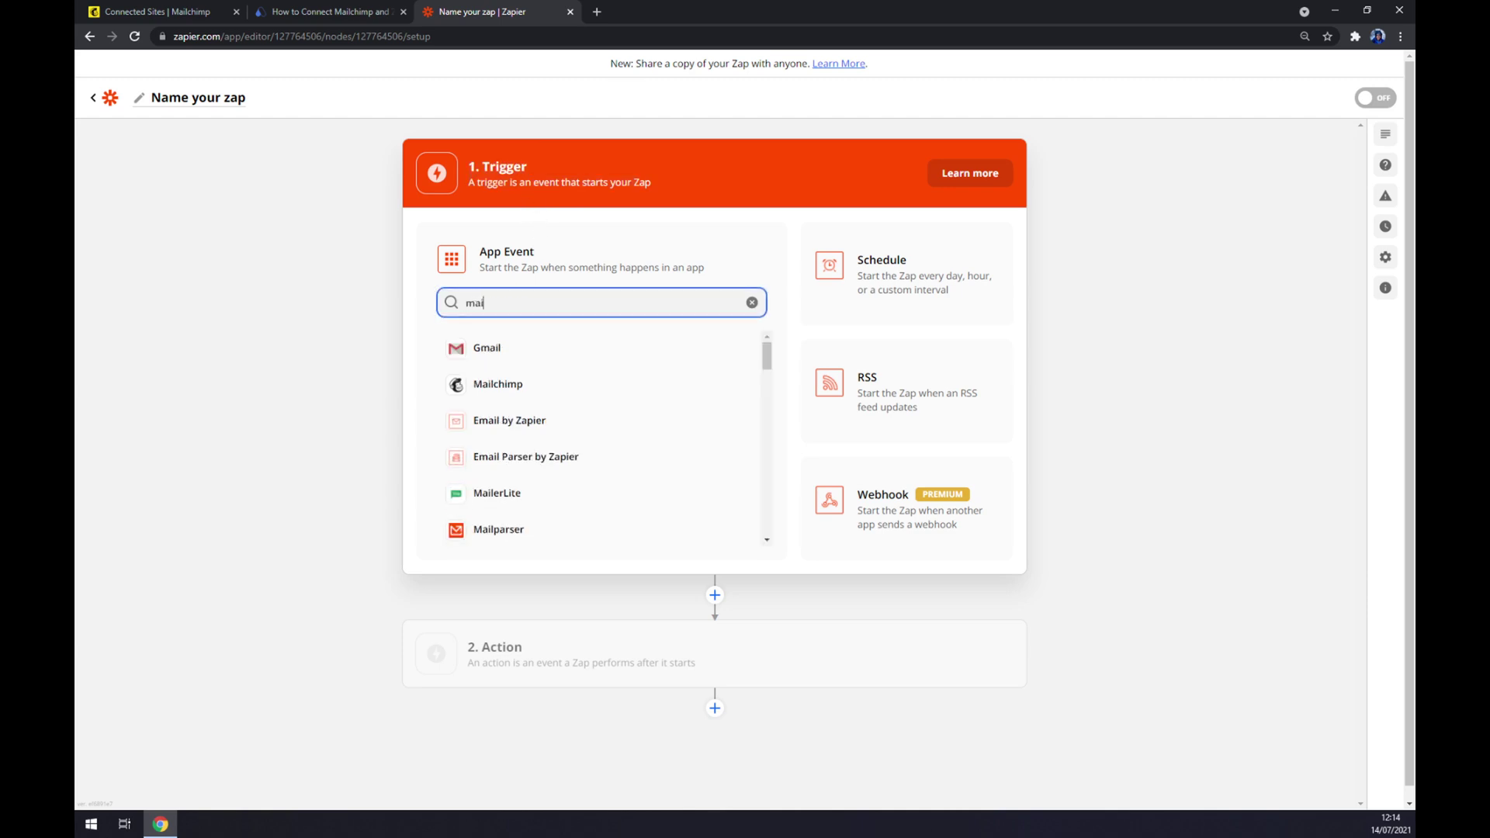
click(500, 361)
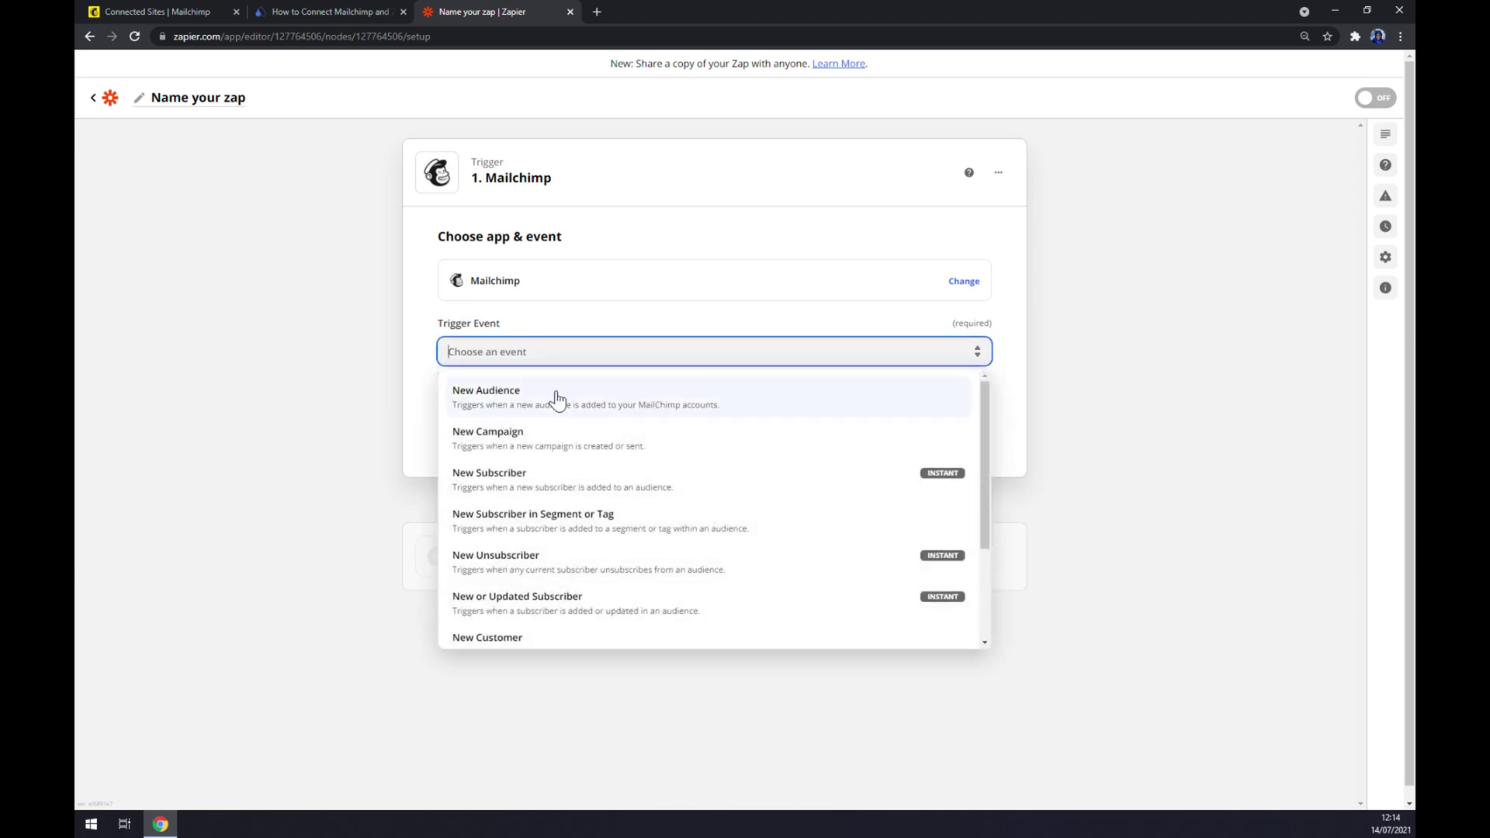
scroll(575, 411, down, 3)
scroll(595, 427, up, 3)
scroll(595, 427, up, 1)
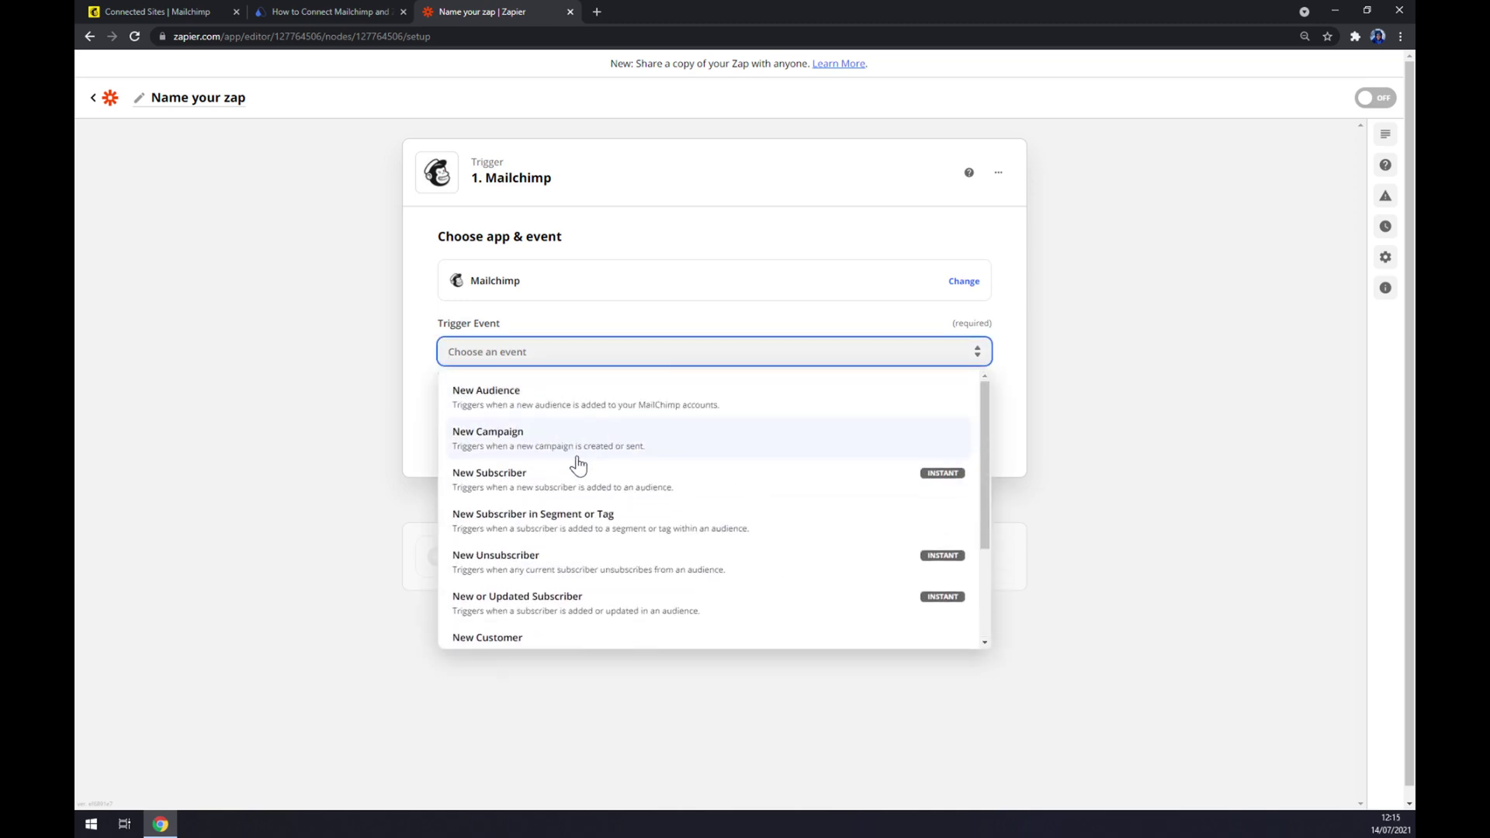
click(530, 416)
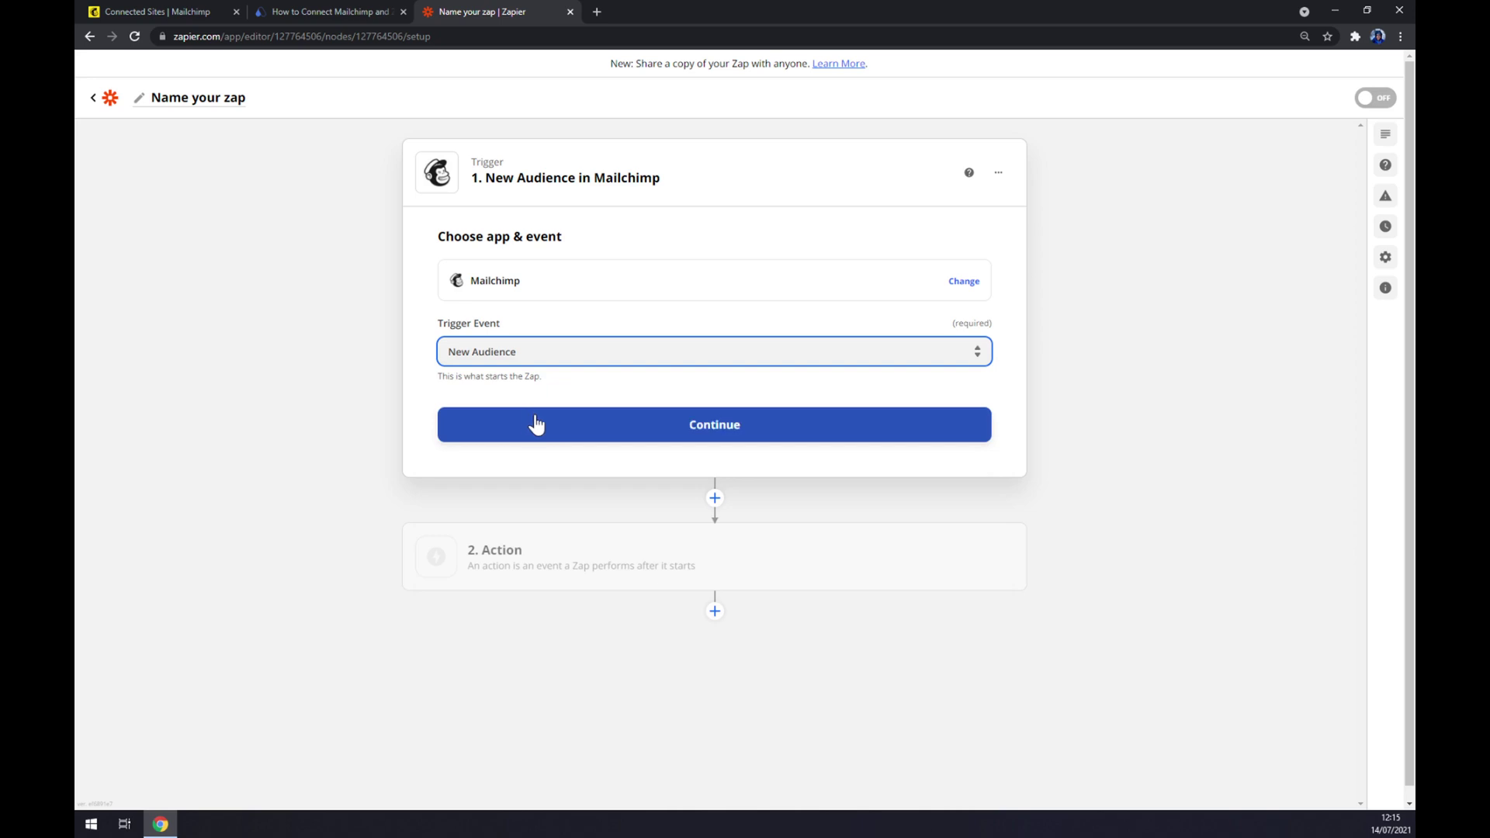
Attach the already-connected Mailchimp account to the New Audience trigger and open the Action step
click(590, 431)
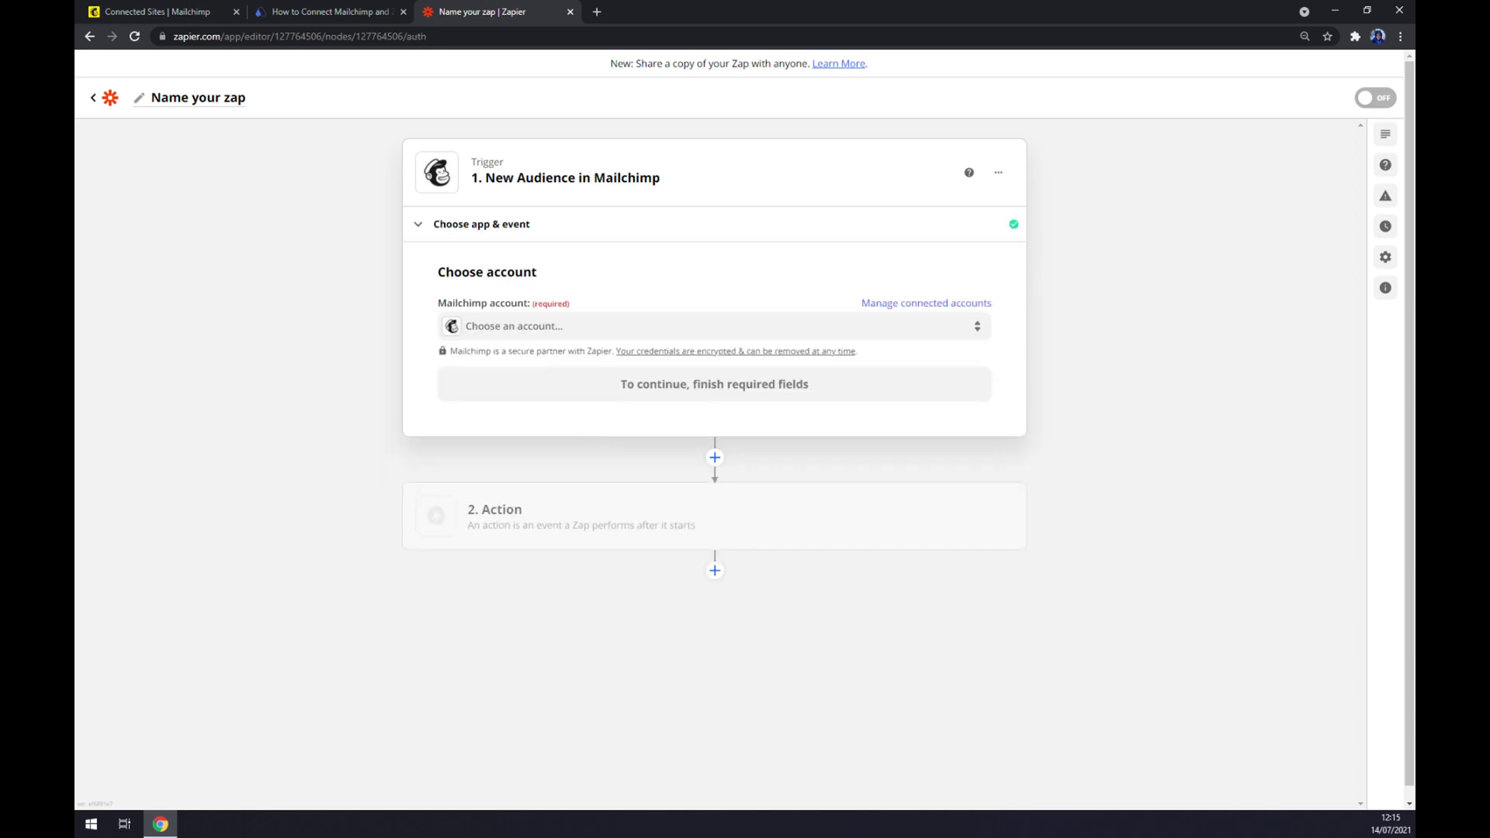
click(525, 330)
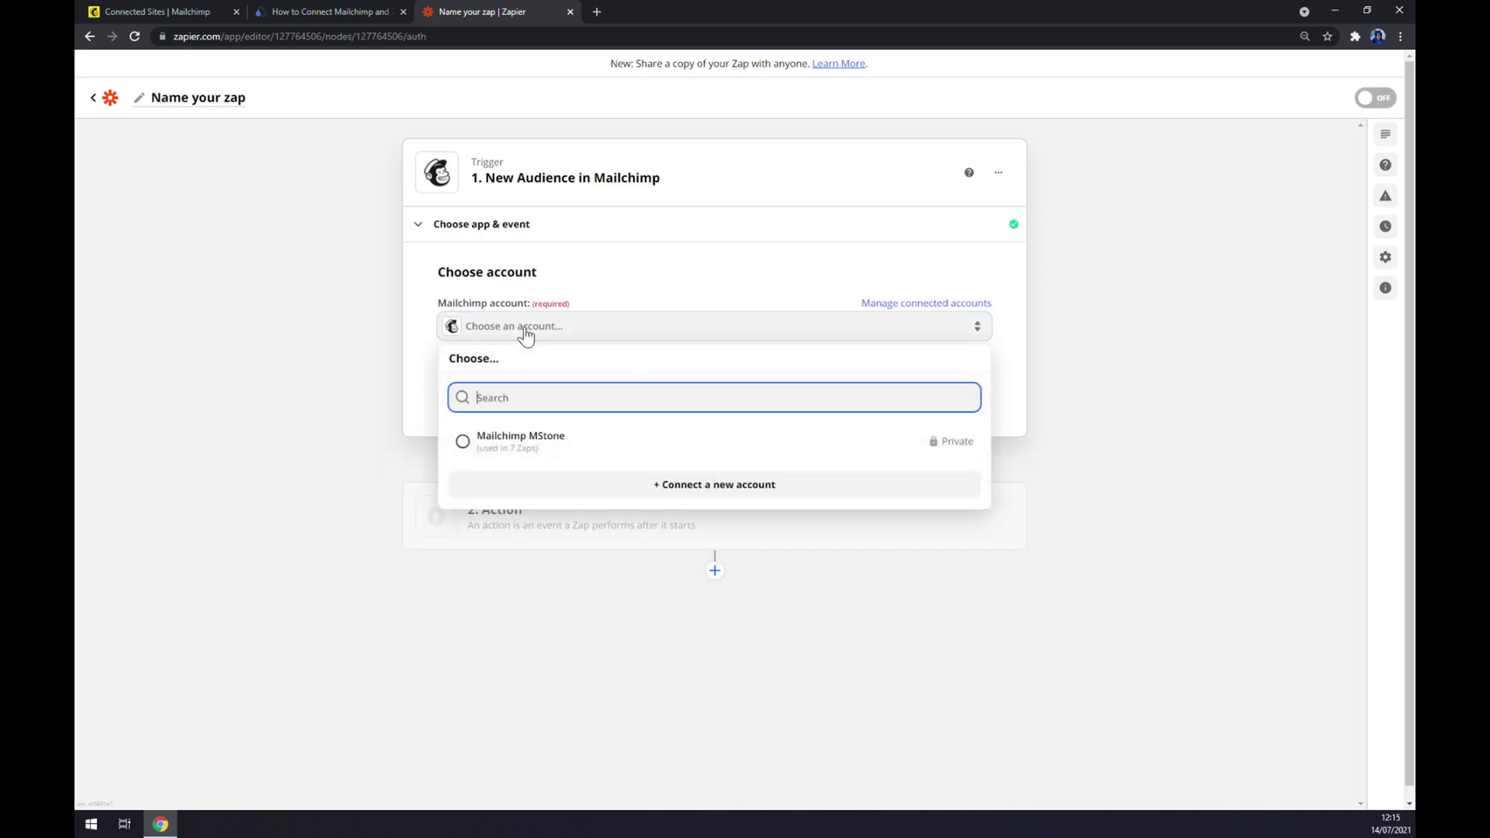
click(553, 441)
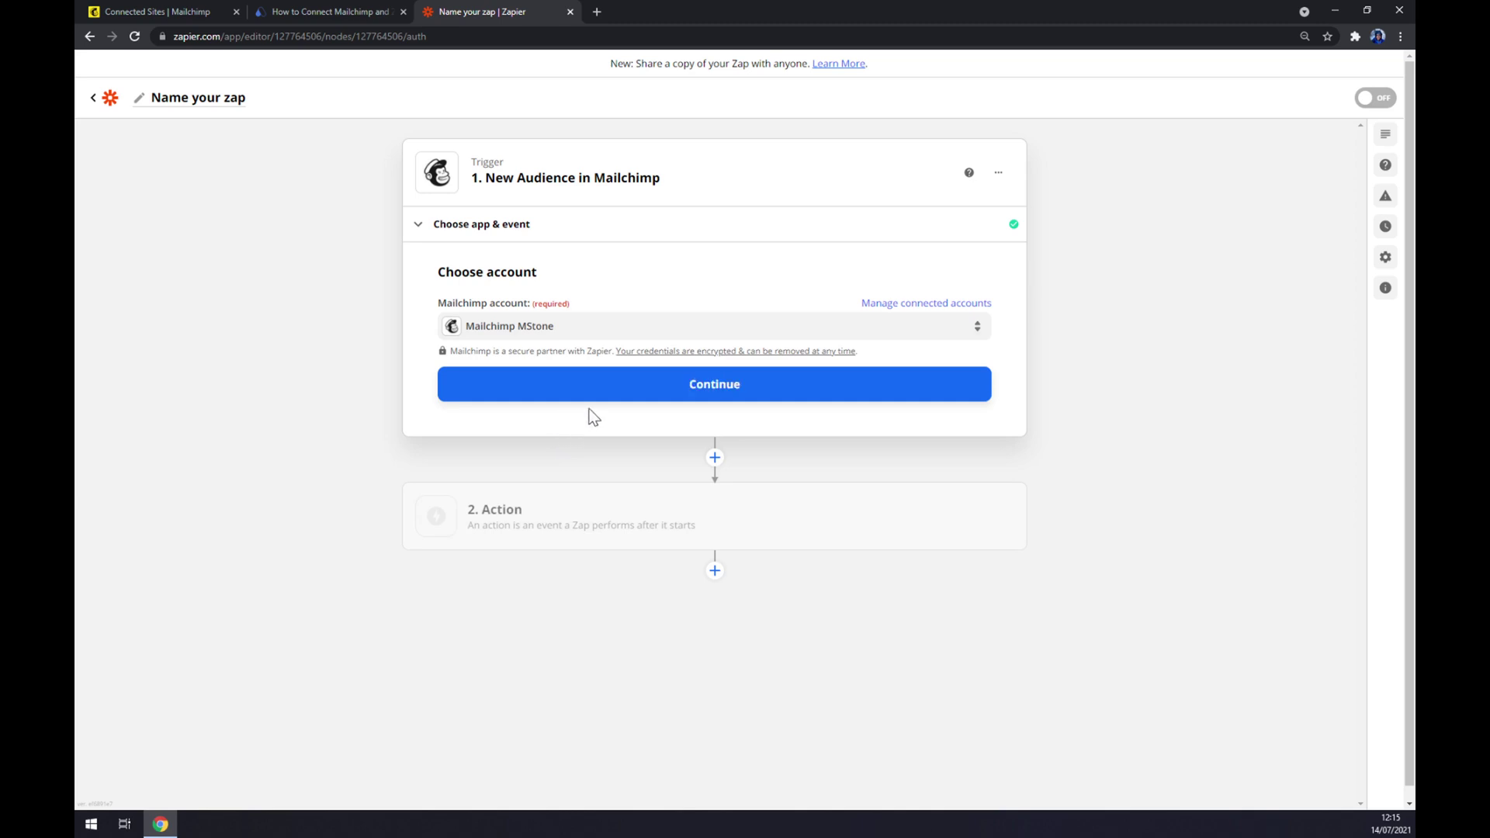
click(609, 398)
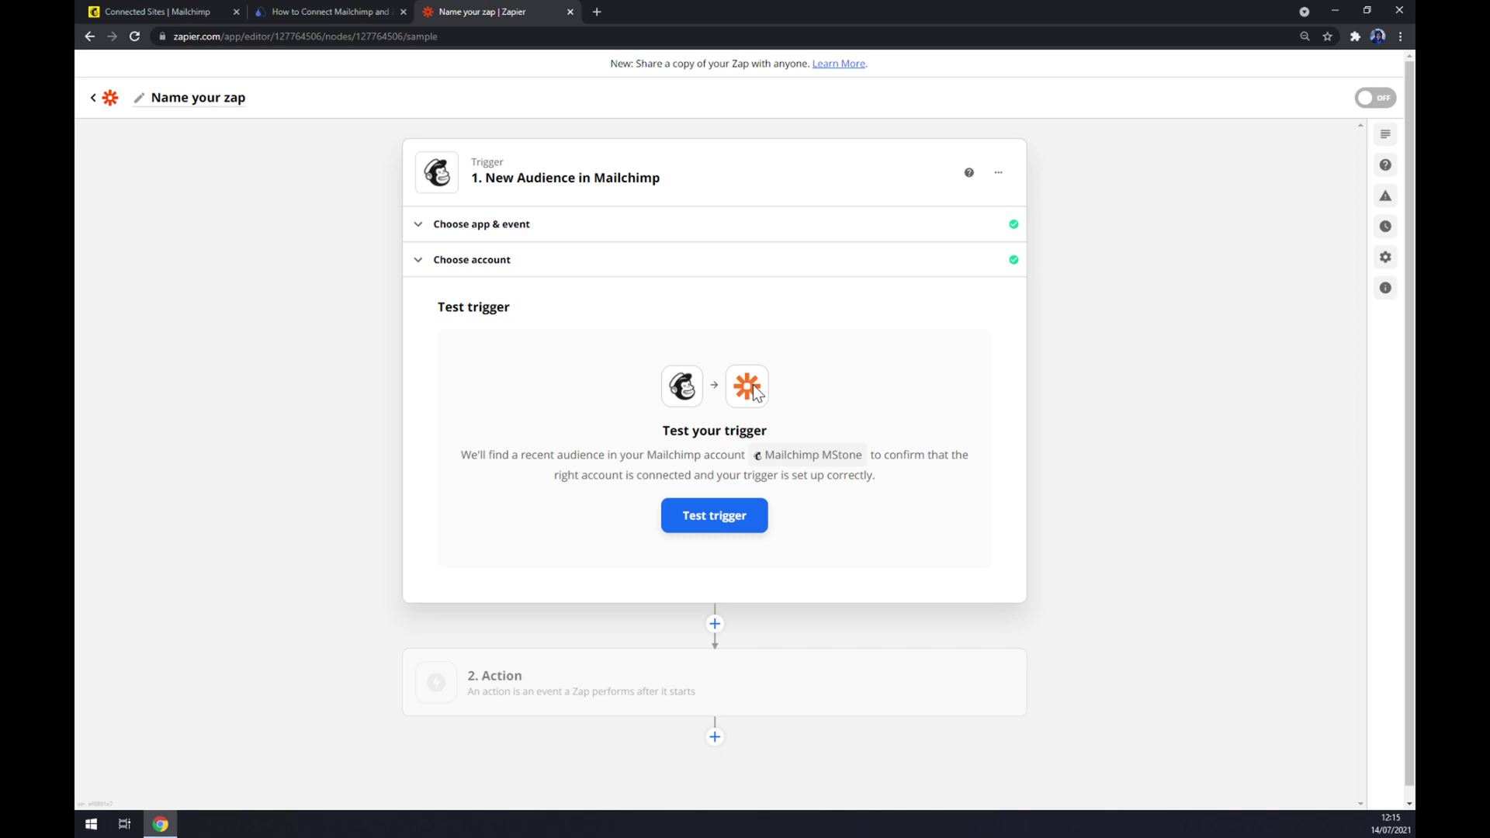
click(602, 698)
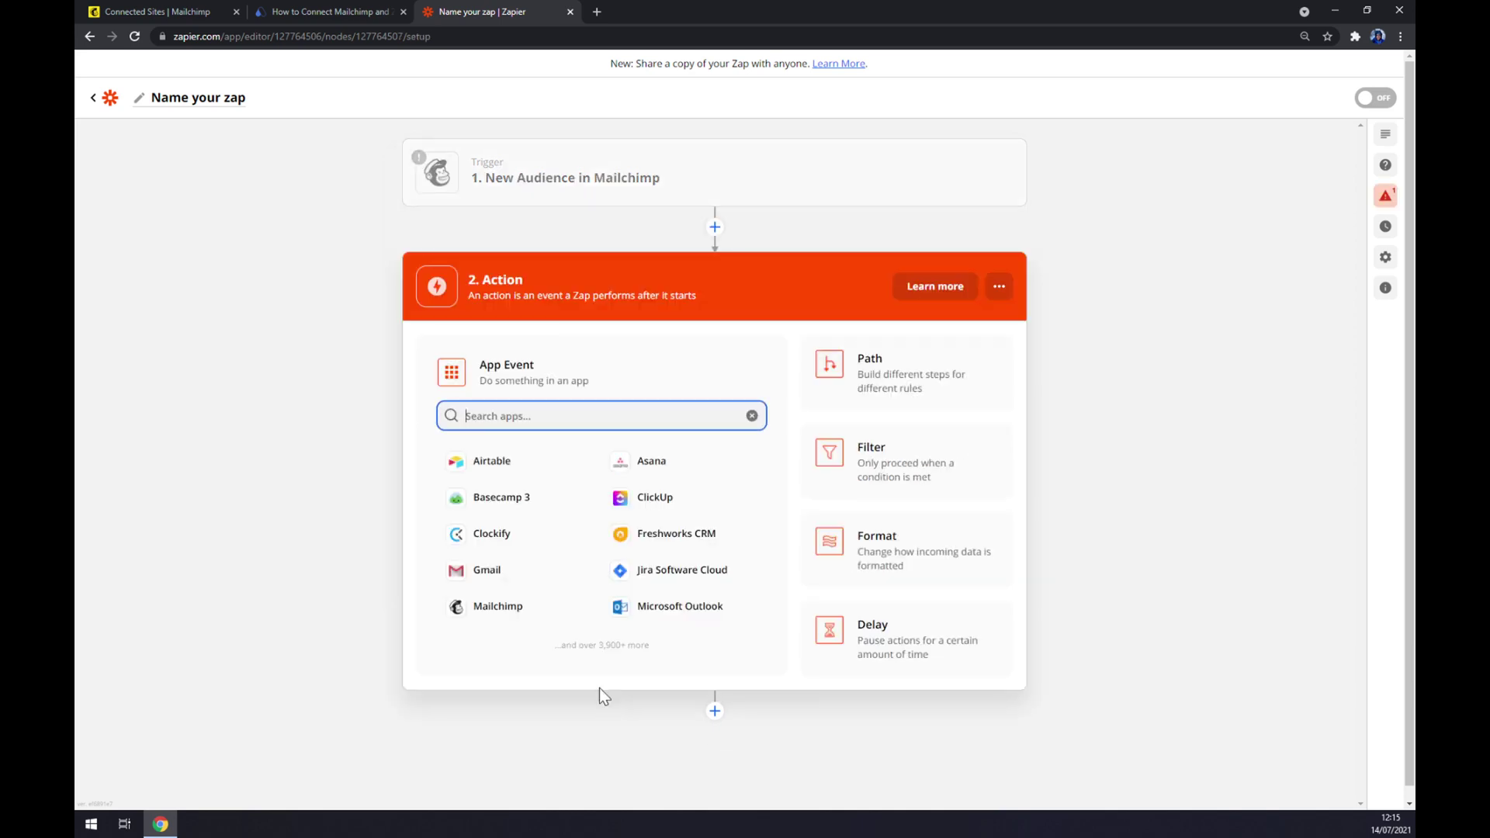
Search 'zoho' and set the action to Zoho CRM with the Convert Lead event
text(zoho)
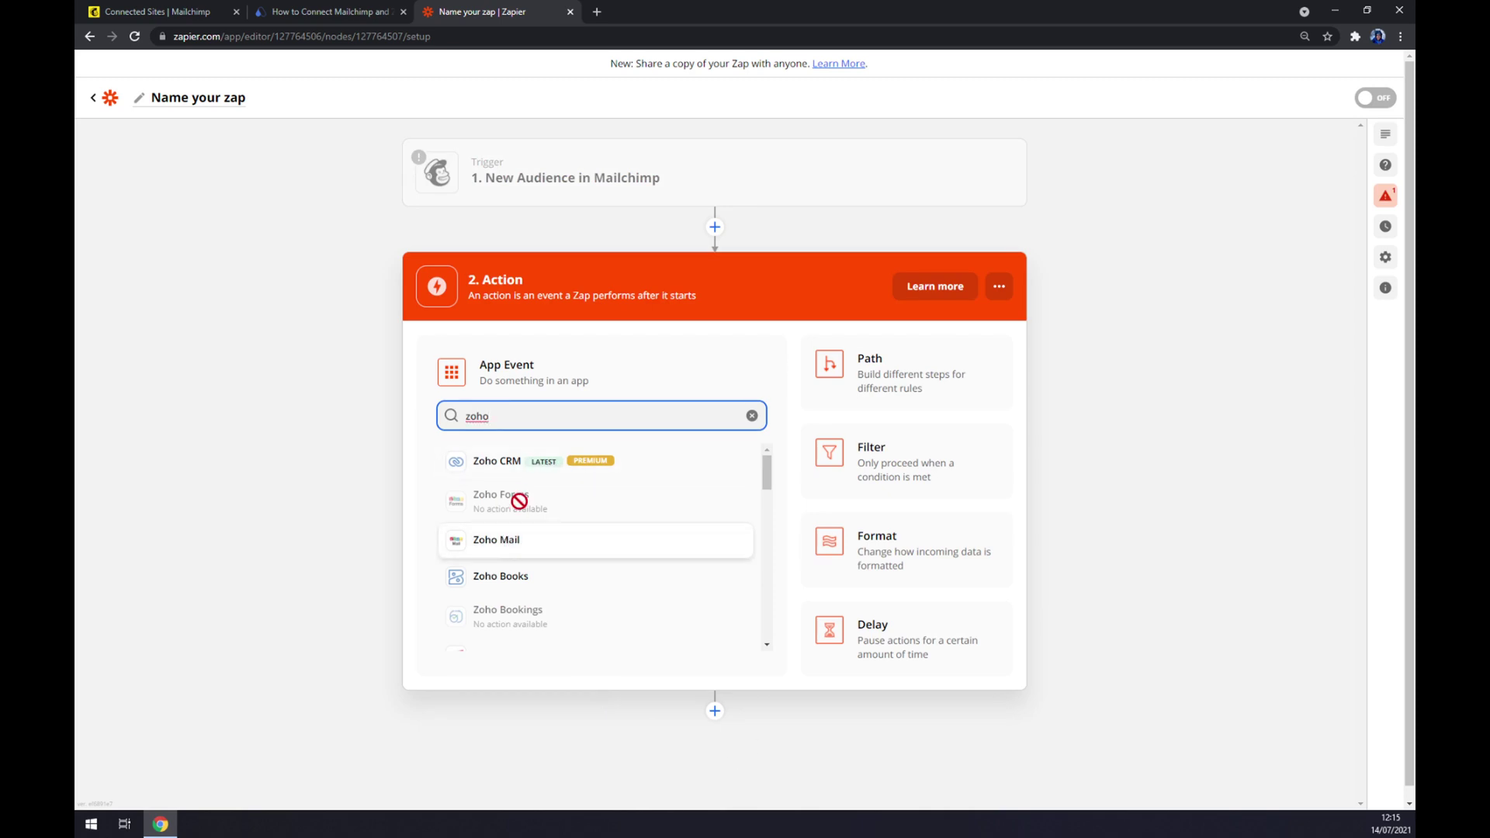
click(484, 463)
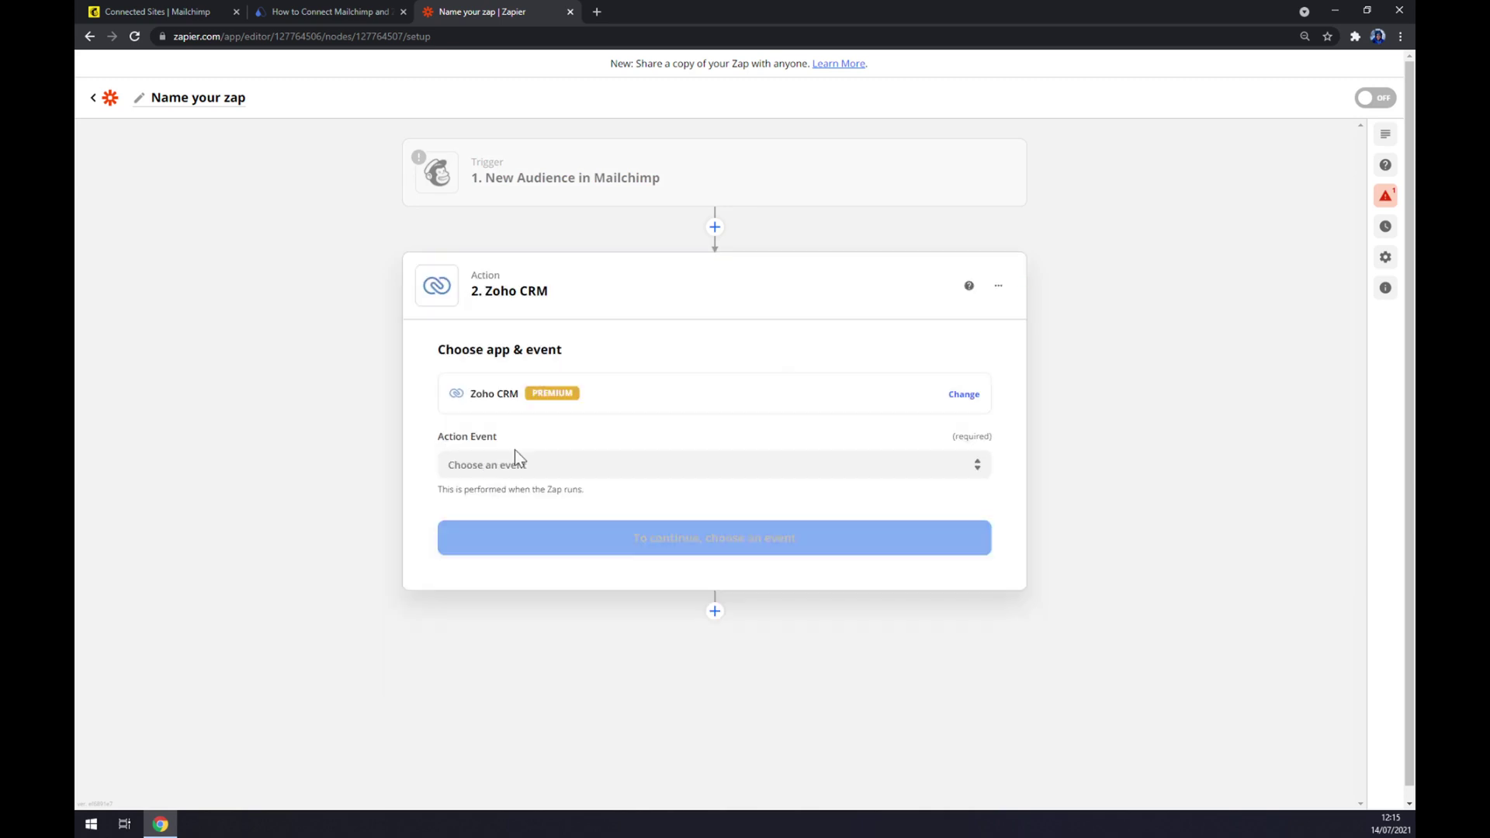
click(515, 465)
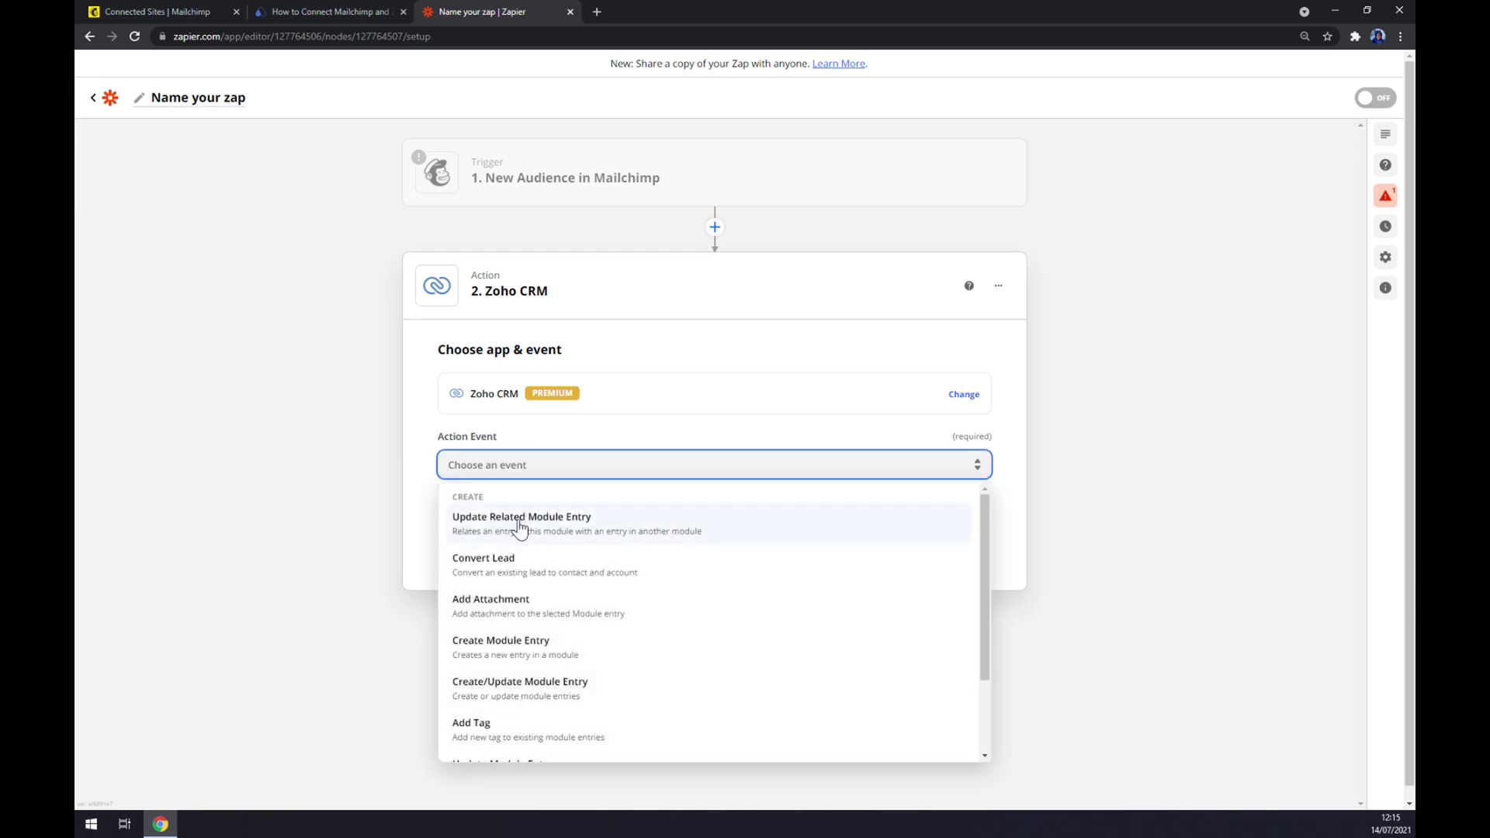
click(508, 568)
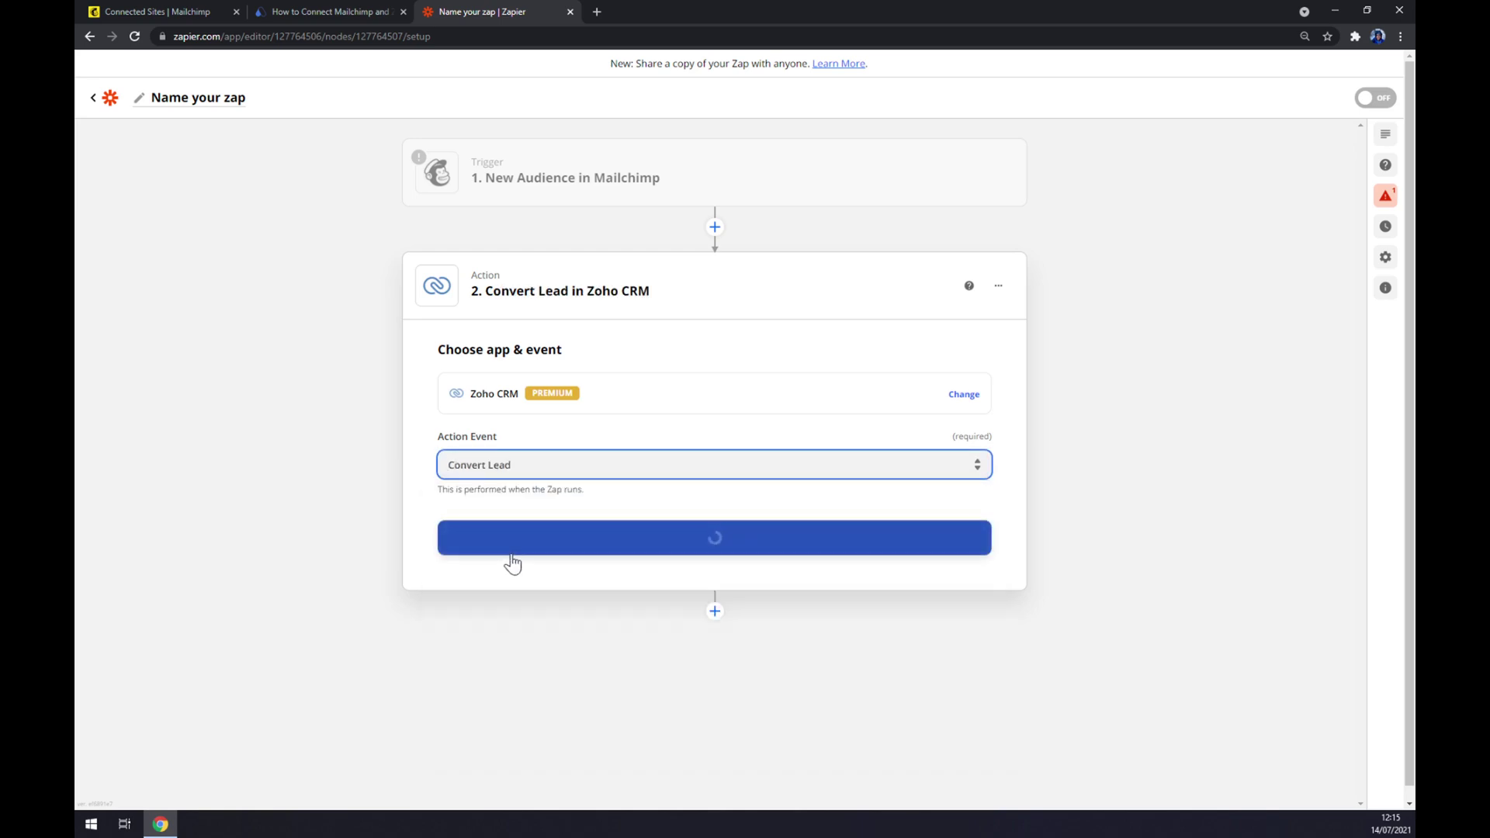
click(512, 547)
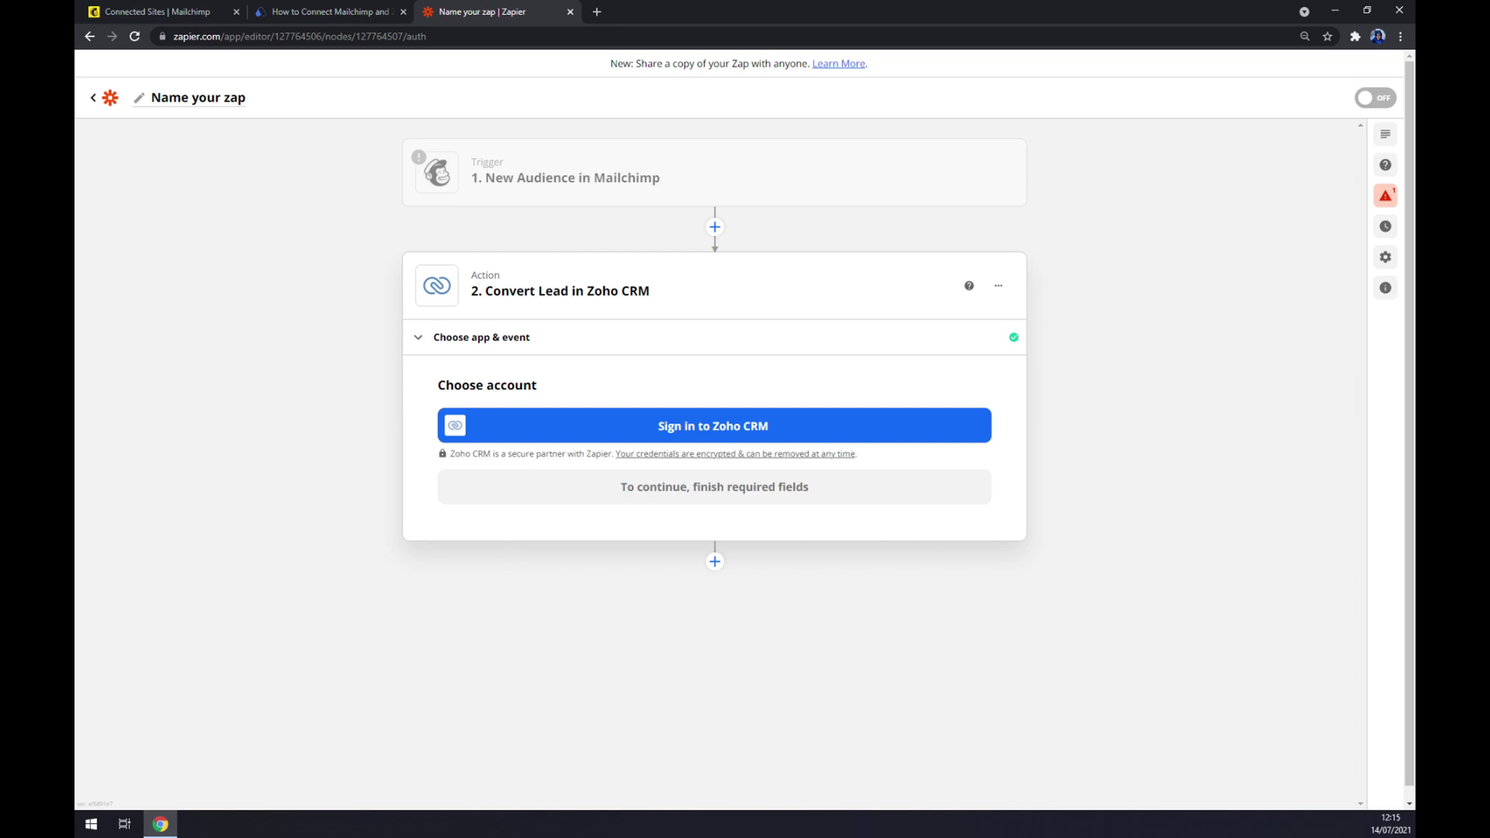